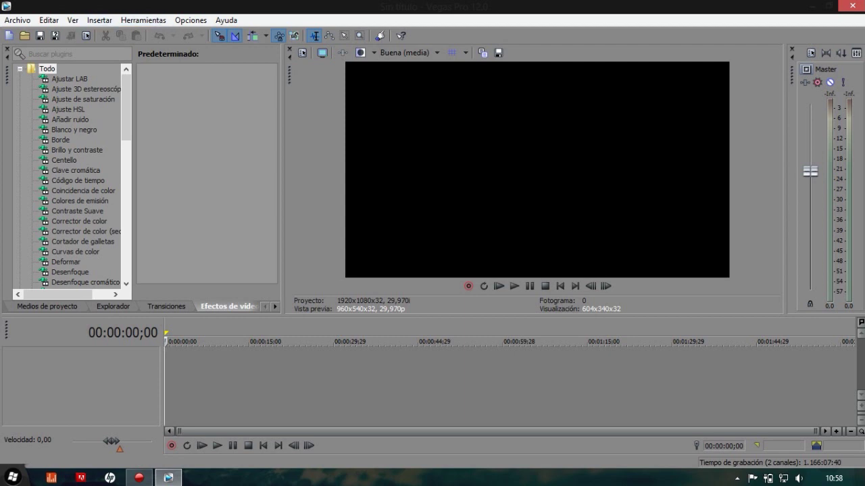
# Open the video file "introMrRip - copia" from the Op7 folder onto the timeline
pyautogui.click(17, 20)
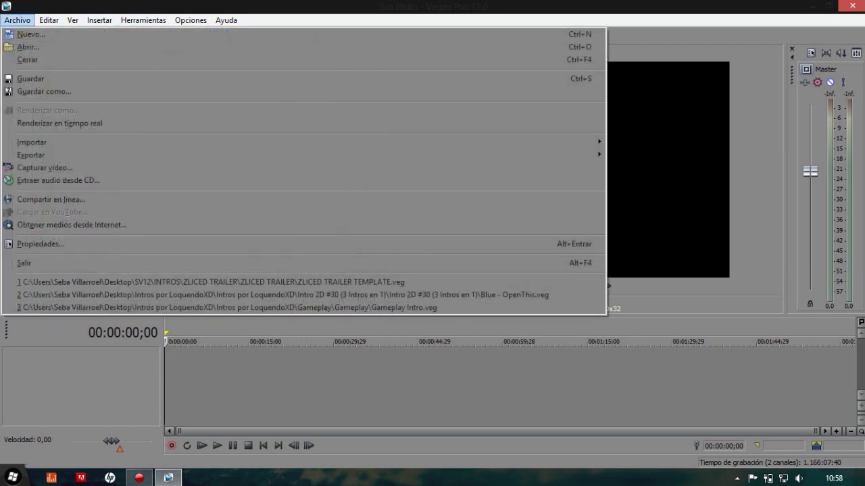
pyautogui.click(27, 47)
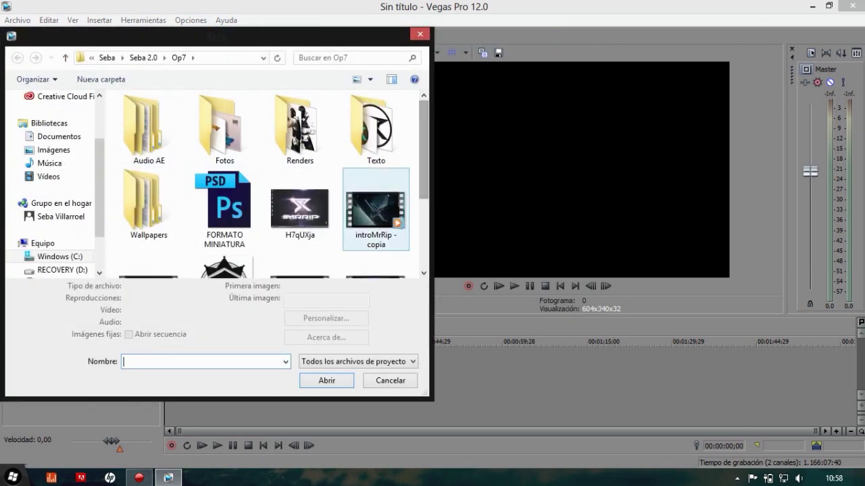
pyautogui.doubleClick(375, 210)
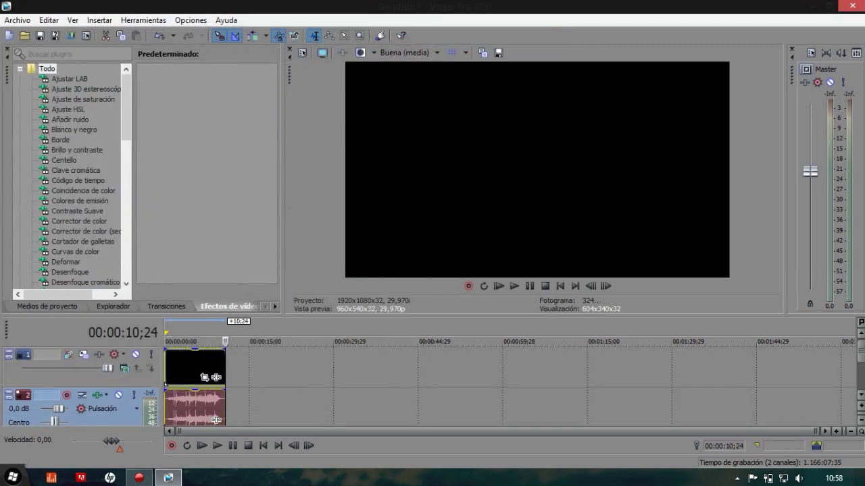
# Play the intro clip from its start to review it in the preview
pyautogui.click(191, 369)
pyautogui.press('Home')
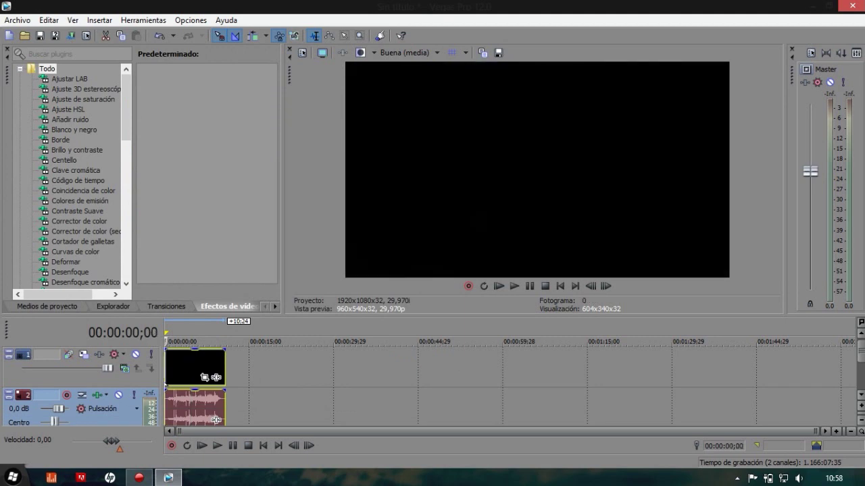
pyautogui.press('space')
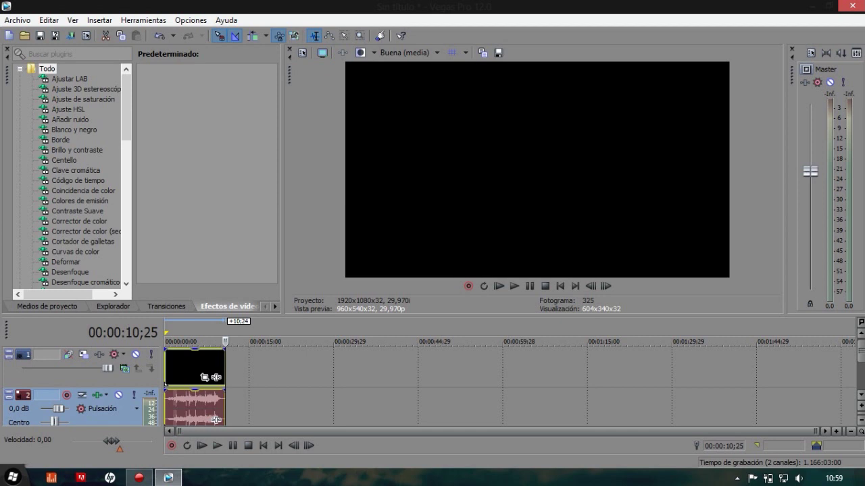
# Insert a text media event right after the intro clip at 00:00:10;25, reading "EXAMPLE"
pyautogui.rightClick(243, 362)
pyautogui.click(298, 341)
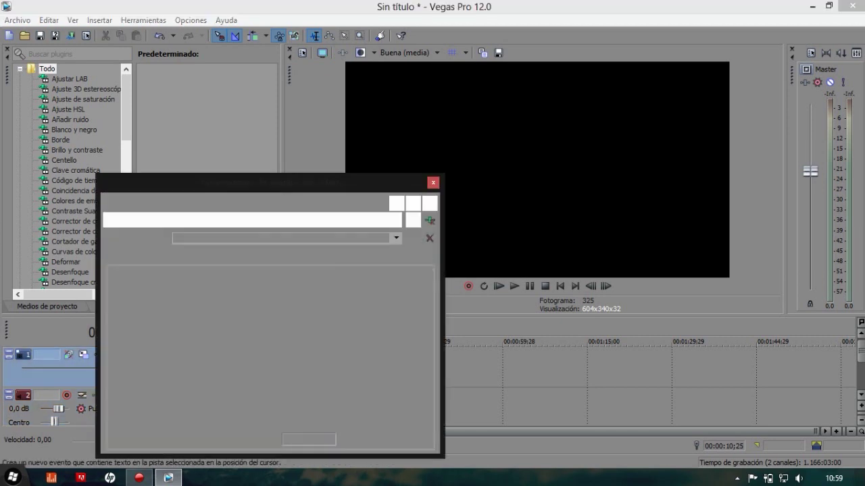
pyautogui.hotkey('ctrl', 'a')
pyautogui.write('EXAMPLE')
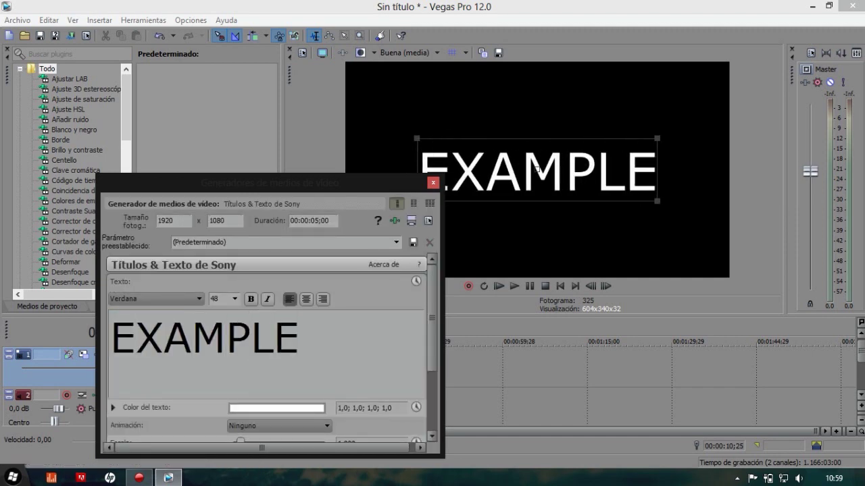
# Change the font of the EXAMPLE title to Haettenschweiler and close its text settings
pyautogui.tripleClick(163, 338)
pyautogui.click(163, 338)
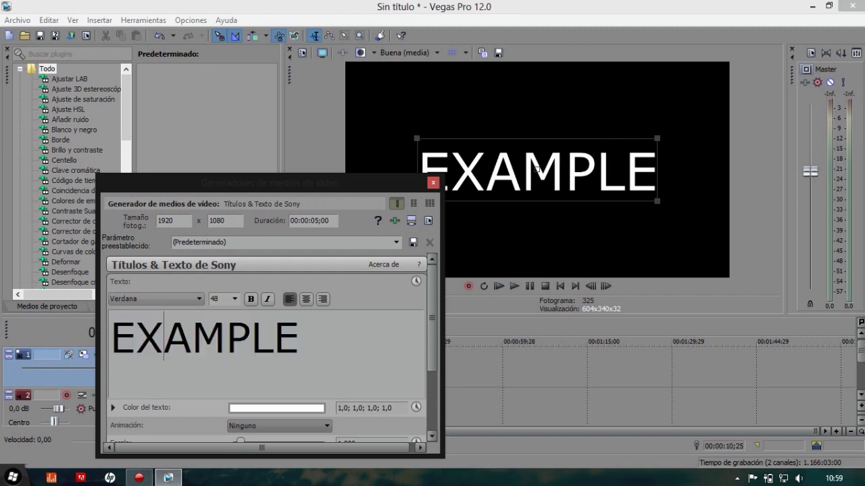
pyautogui.doubleClick(191, 338)
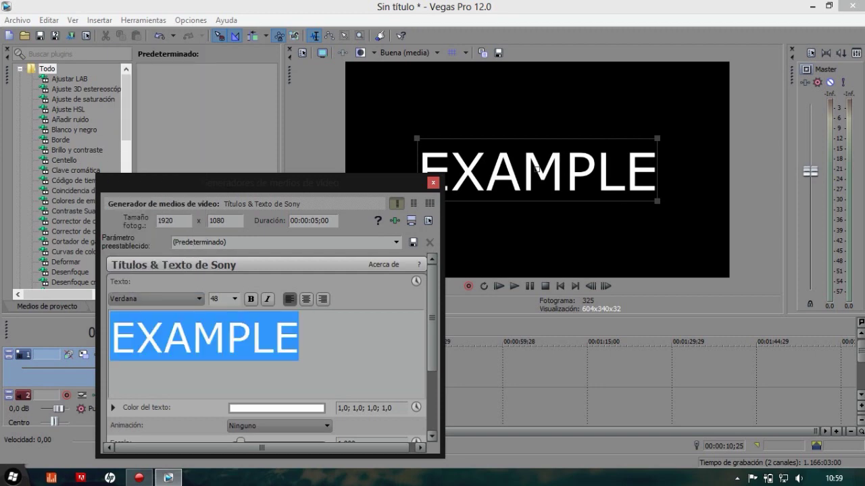
pyautogui.click(198, 299)
pyautogui.press('h')
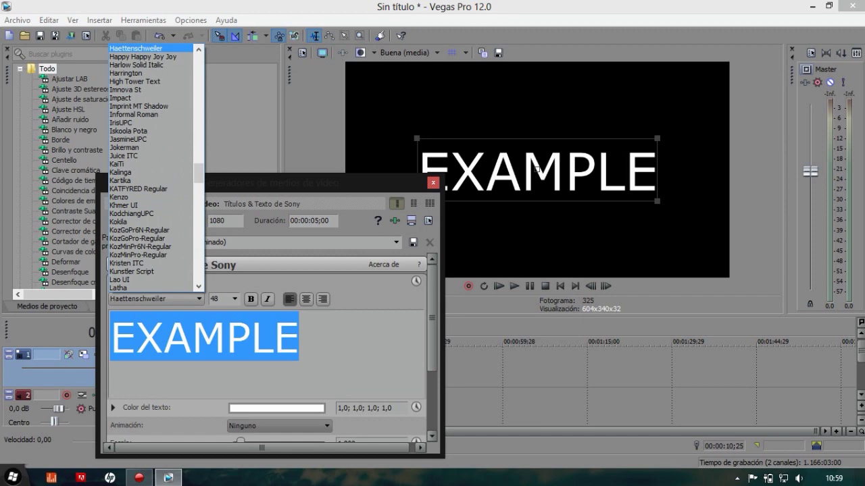
pyautogui.press('Return')
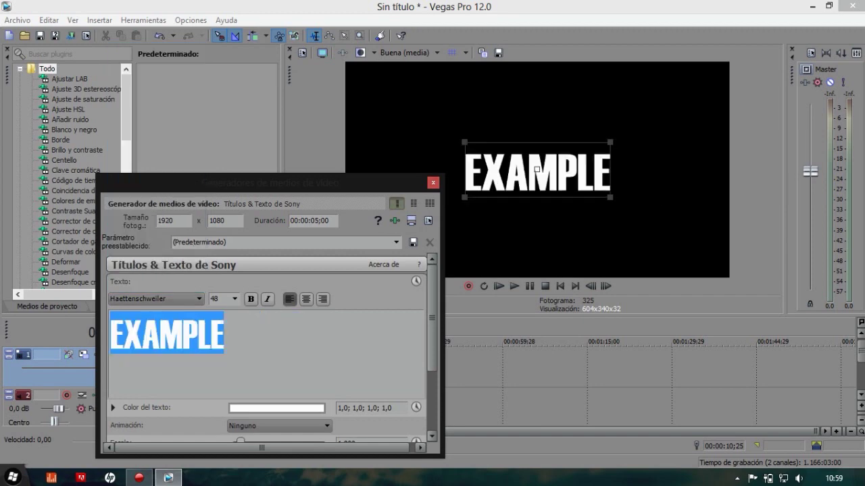
pyautogui.click(432, 183)
# Extend the end of the EXAMPLE title event to 00:00:20;04
pyautogui.click(254, 368)
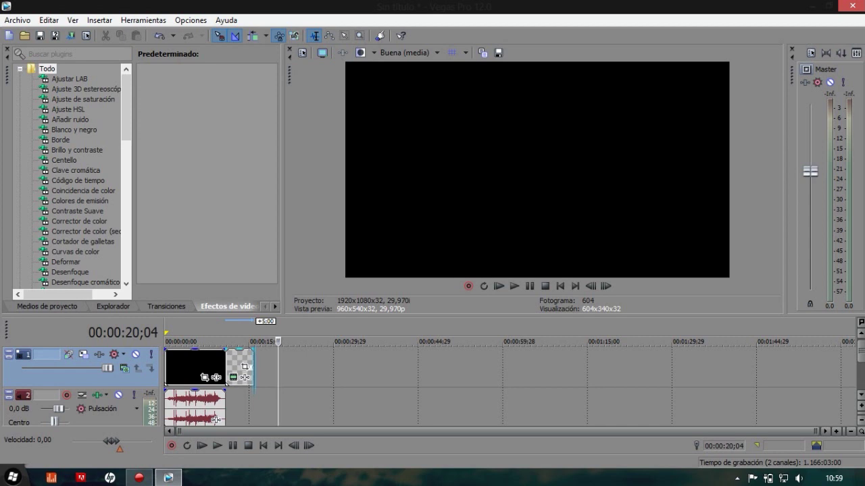
pyautogui.moveTo(252, 368); pyautogui.dragTo(278, 368)
pyautogui.scroll(3, 278, 367)
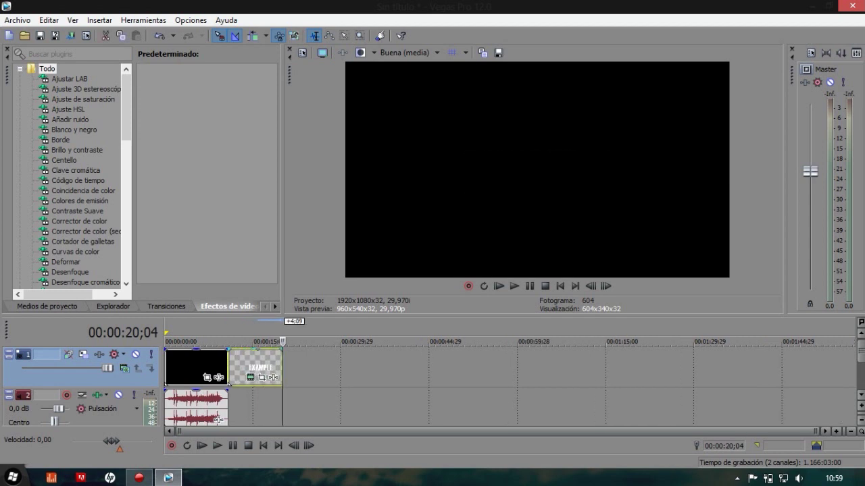
# Give the EXAMPLE title a short fade-in and fade-out, and preview how the title appears
pyautogui.scroll(4, 283, 419)
pyautogui.moveTo(285, 432); pyautogui.dragTo(248, 432)
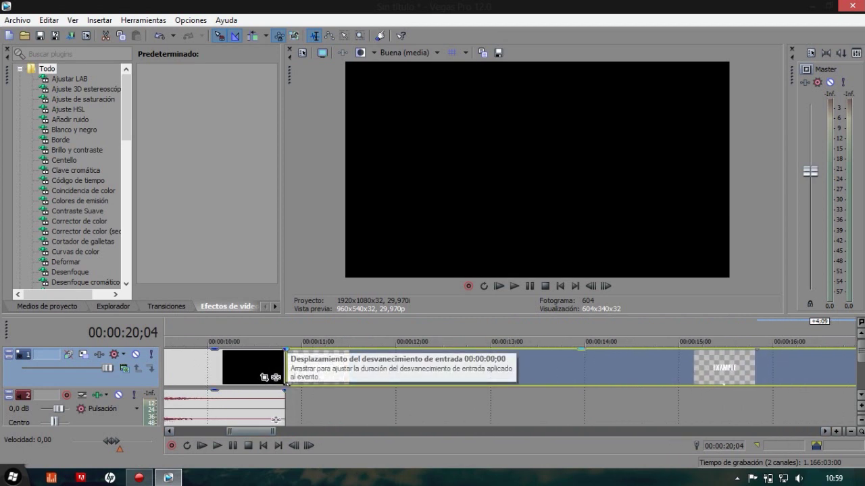
pyautogui.moveTo(284, 350); pyautogui.dragTo(319, 350)
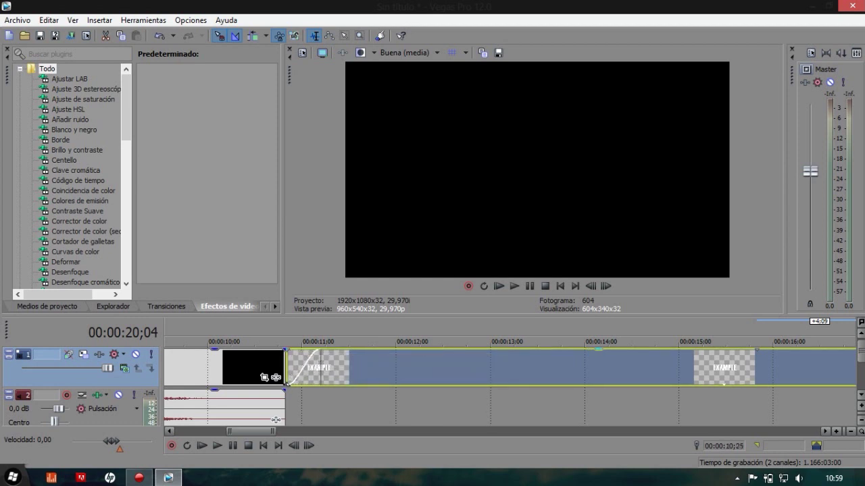
pyautogui.press('space')
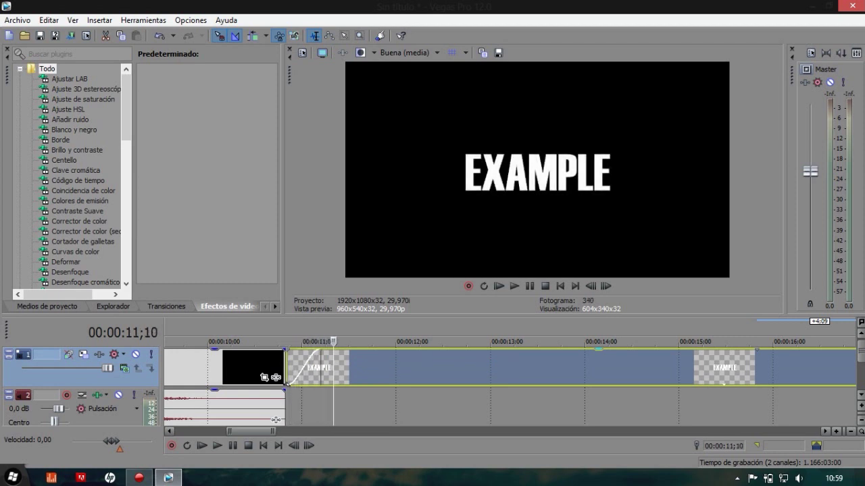
pyautogui.scroll(-4, 510, 385)
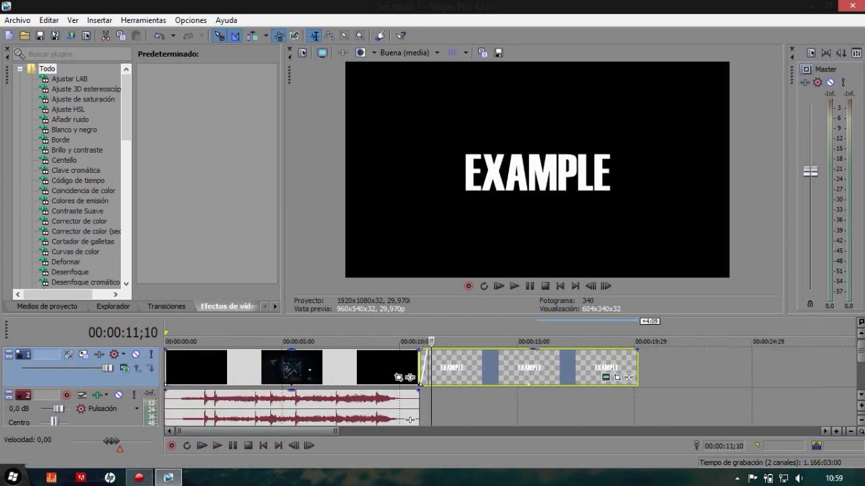
# Insert a new video track above the first and add text media reading "YOUTUBE" at 00:00:10;25, where the intro clip ends
pyautogui.rightClick(653, 363)
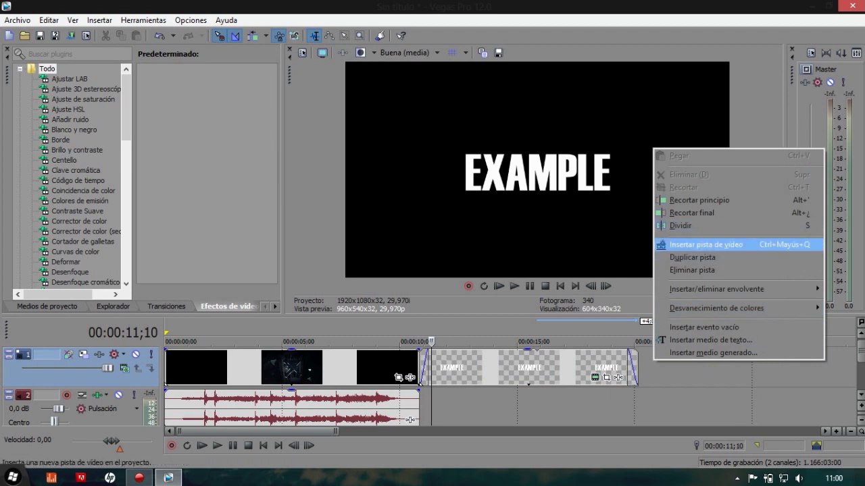
pyautogui.click(705, 244)
pyautogui.click(420, 368)
pyautogui.rightClick(426, 373)
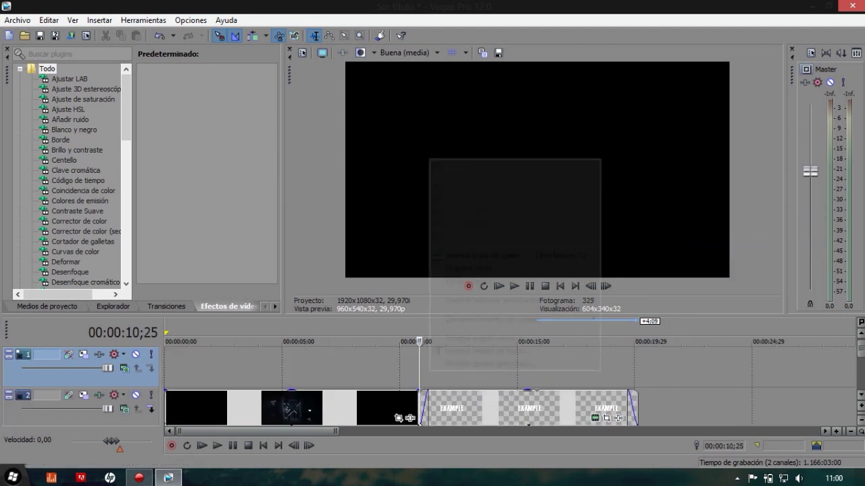
pyautogui.click(472, 350)
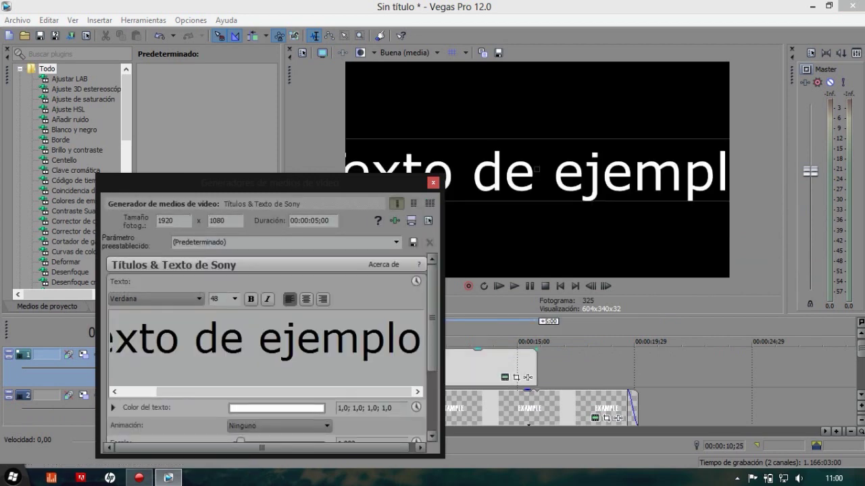
pyautogui.write('Y')
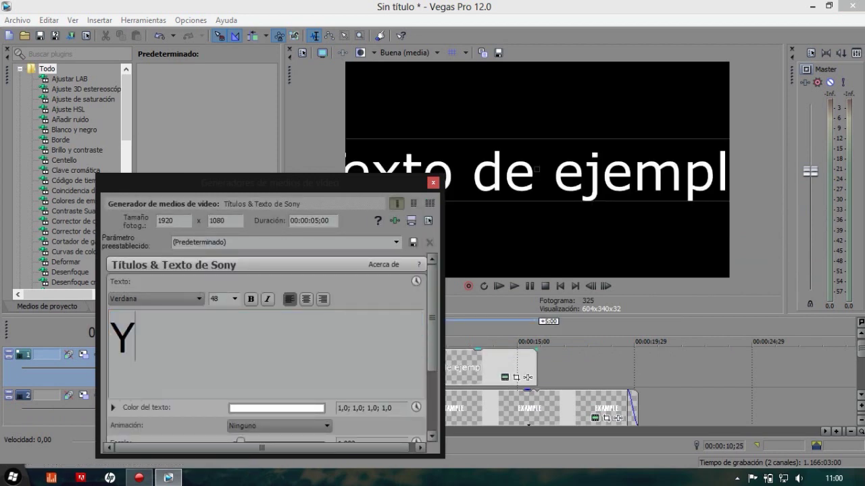
pyautogui.write('OUTUBE')
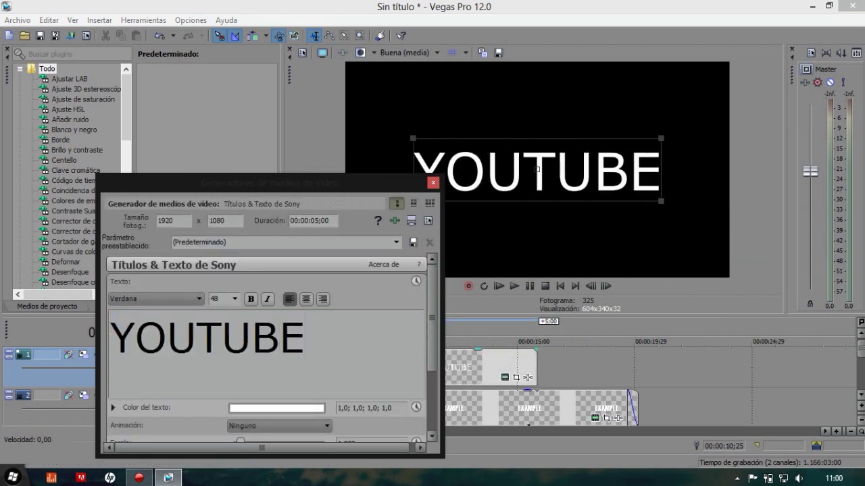
# Color the YOUTUBE text red (0,95; 0,04; 0,04)
pyautogui.click(448, 368)
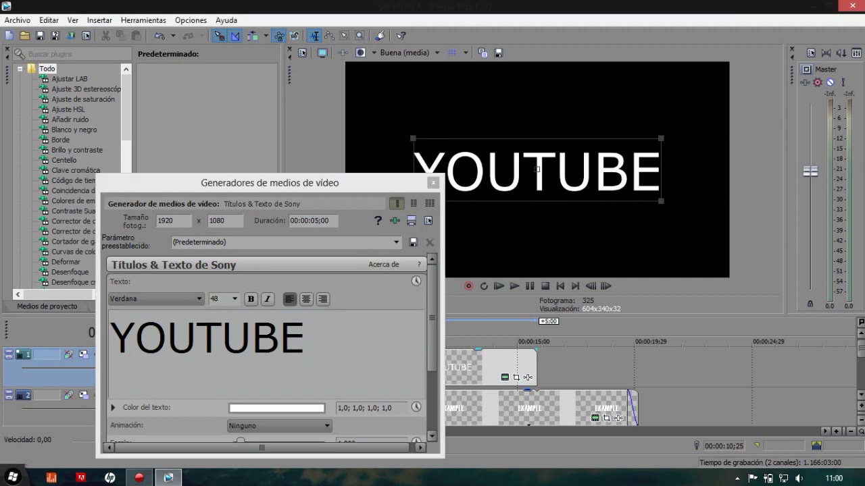
pyautogui.hotkey('ctrl', 'a')
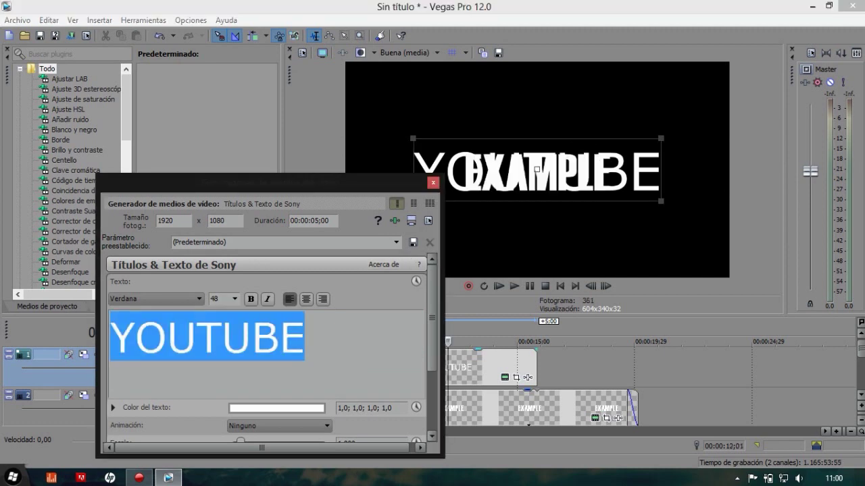
pyautogui.click(272, 408)
pyautogui.click(187, 327)
pyautogui.click(182, 346)
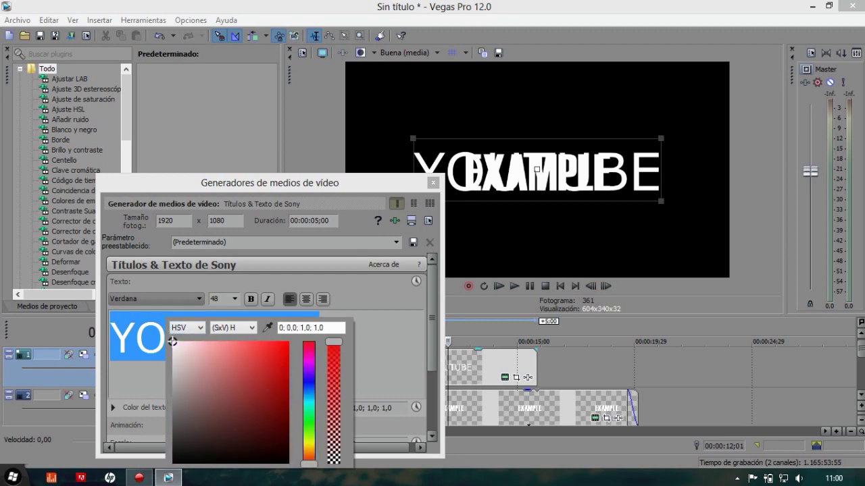
pyautogui.click(284, 347)
# Set the YOUTUBE text's font to Haettenschweiler and place it directly beneath EXAMPLE in the frame
pyautogui.click(192, 300)
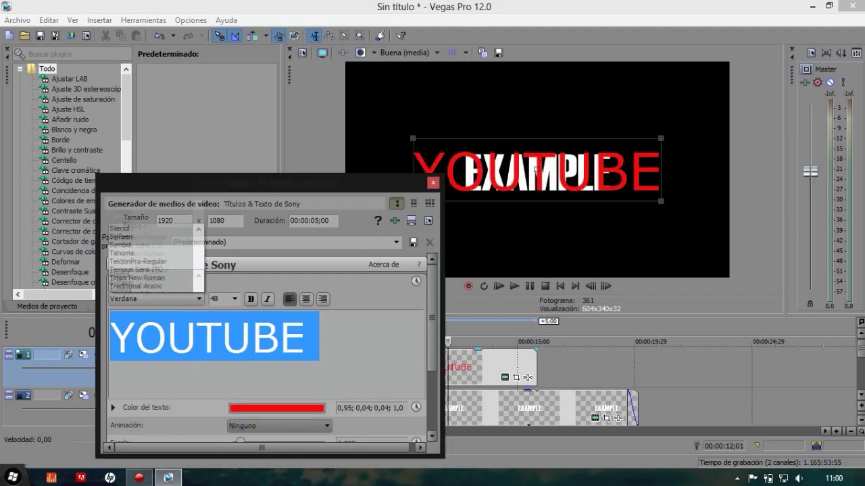
pyautogui.press('h')
pyautogui.press('Return')
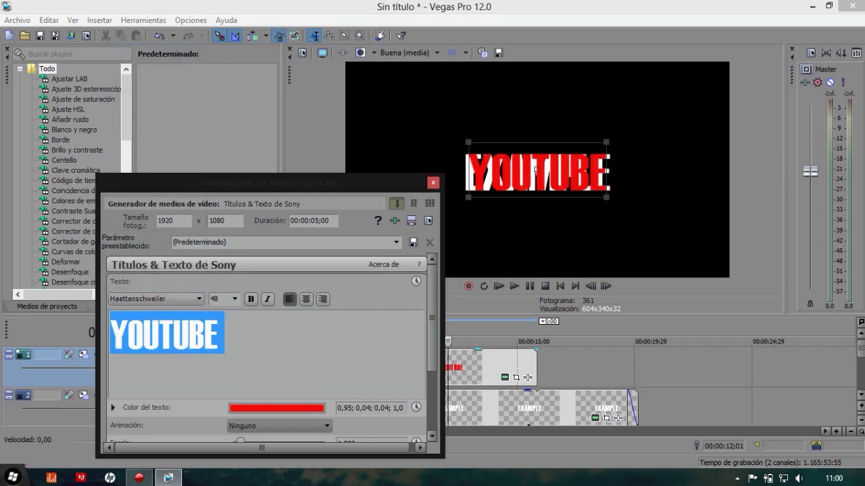
pyautogui.moveTo(536, 169); pyautogui.dragTo(541, 208)
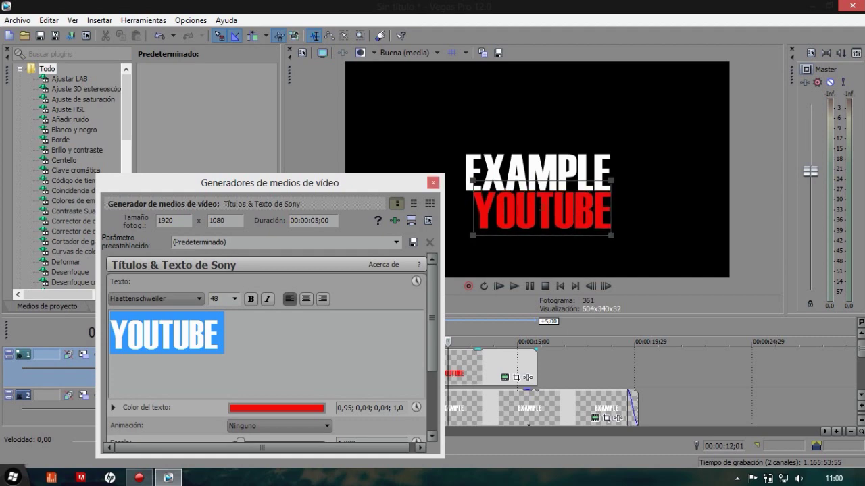
pyautogui.click(432, 182)
# Extend the YOUTUBE title to end together with the EXAMPLE title, and give it a fade-in and a fade-out
pyautogui.moveTo(536, 364); pyautogui.dragTo(628, 378)
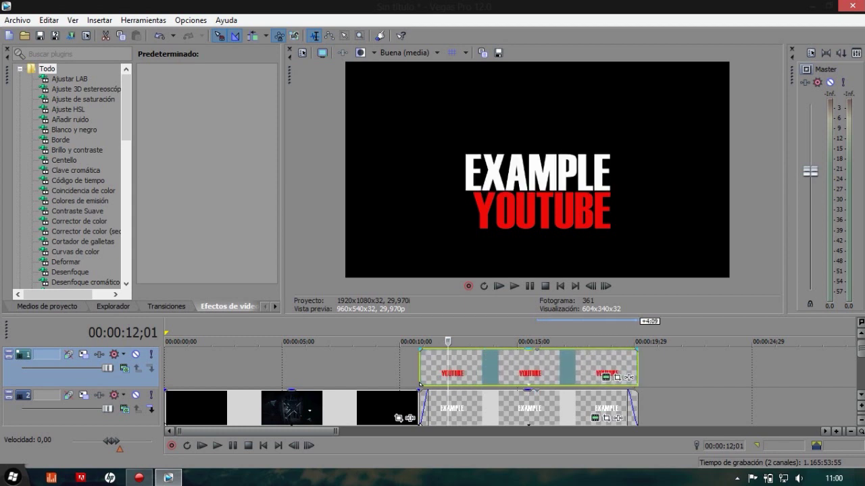
pyautogui.moveTo(420, 351); pyautogui.dragTo(436, 353)
pyautogui.moveTo(636, 350); pyautogui.dragTo(628, 350)
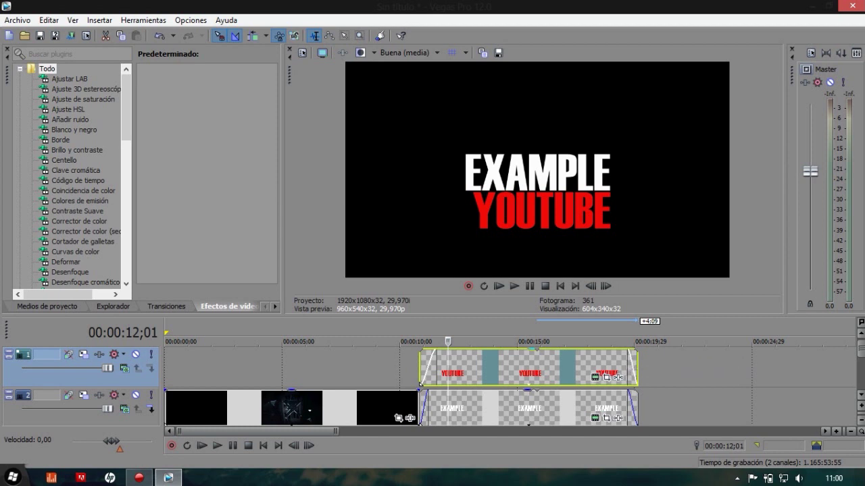
# Apply the "Arriba-abajo, borde nítido" preset of Barrido lineal to the YOUTUBE title's fade-in, lengthen it to 00:00:01;06 and preview it
pyautogui.click(166, 307)
pyautogui.click(71, 120)
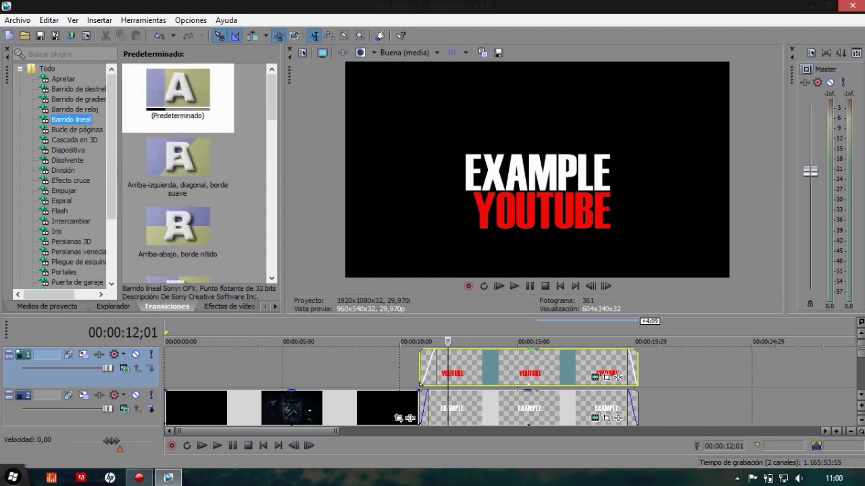
pyautogui.click(178, 231)
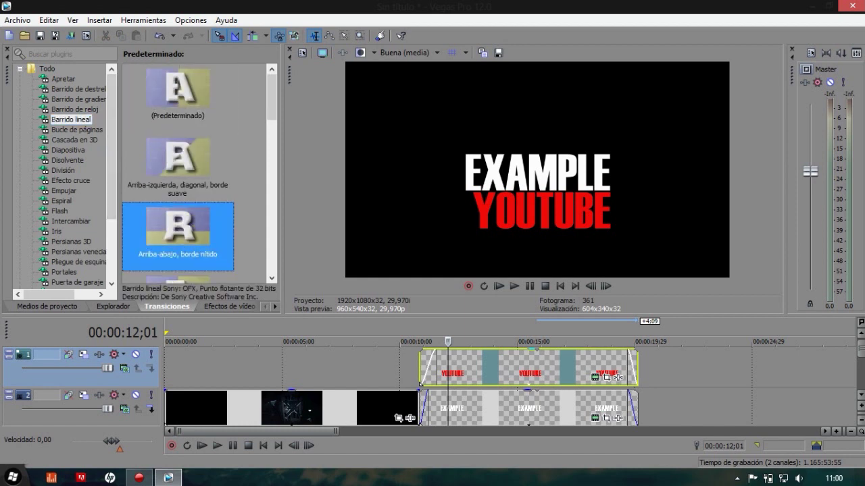
pyautogui.moveTo(178, 229); pyautogui.dragTo(426, 368)
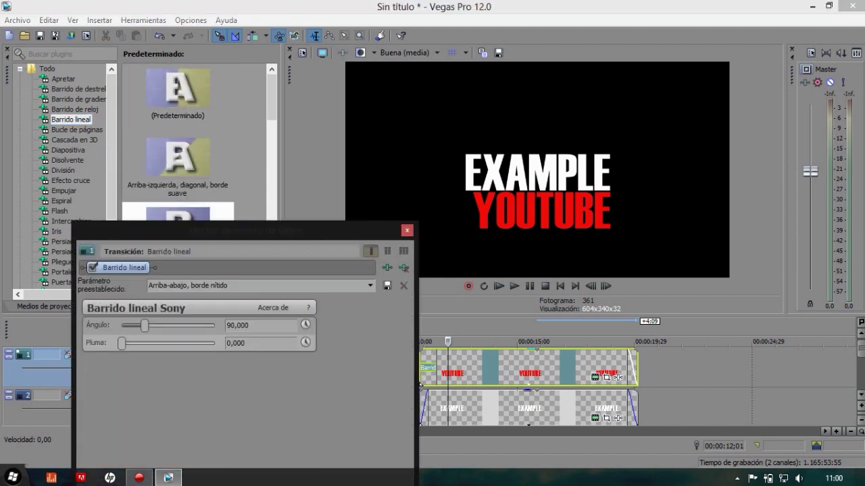
pyautogui.click(406, 230)
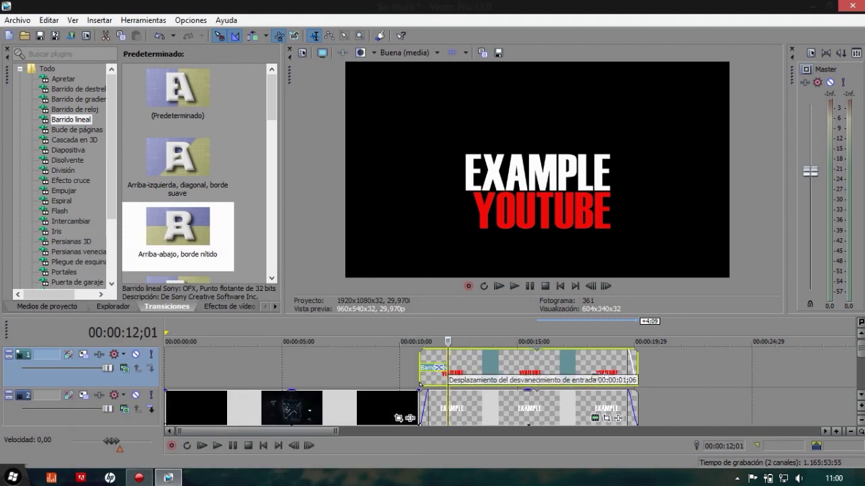
pyautogui.click(420, 383)
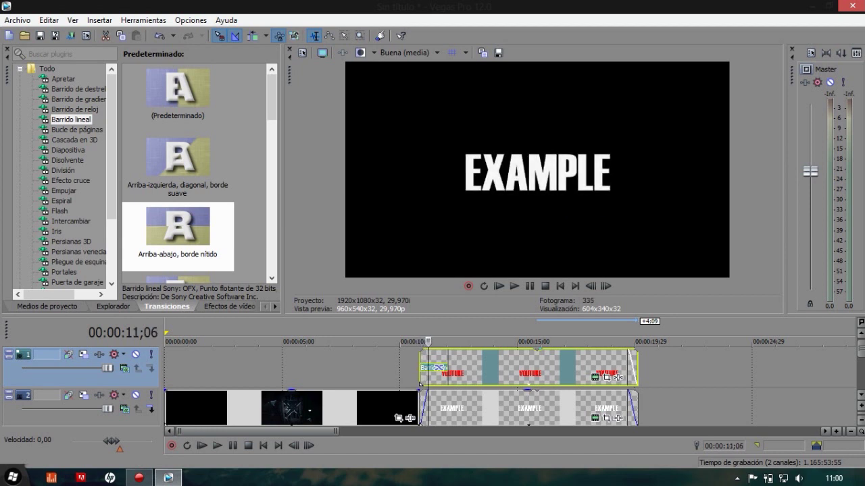
# Shorten the YOUTUBE title's fade-in transition to about match the EXAMPLE title's fade-in, and preview the titles from their start
pyautogui.moveTo(438, 368); pyautogui.dragTo(425, 367)
pyautogui.click(420, 384)
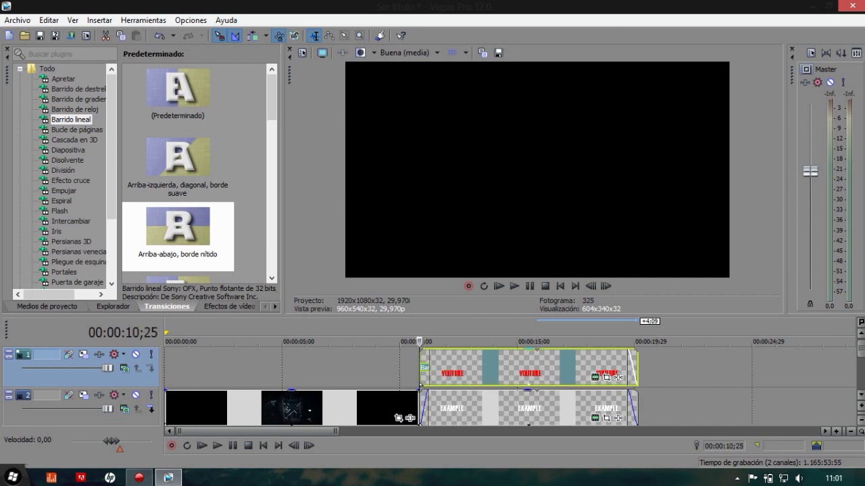
pyautogui.press('space')
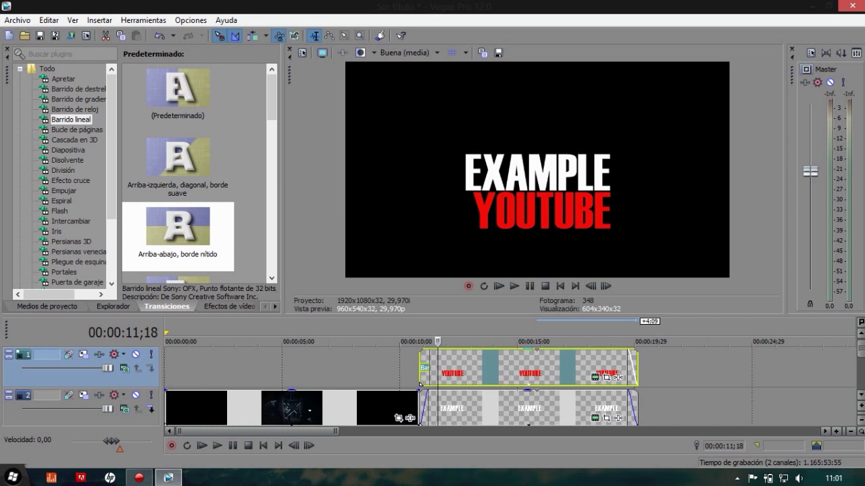
# Place the playhead at the end of the EXAMPLE and YOUTUBE titles, at 00:00:20;04
pyautogui.scroll(-3, 436, 383)
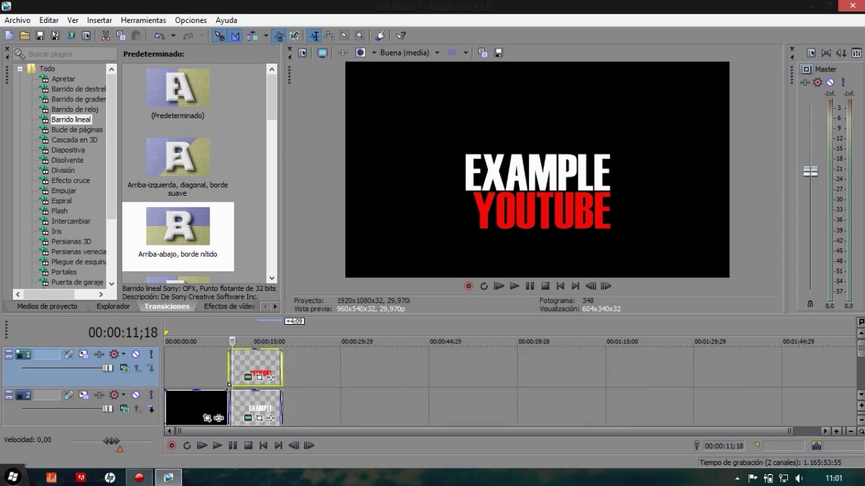
pyautogui.click(282, 368)
pyautogui.scroll(-1, 282, 368)
pyautogui.scroll(1, 282, 368)
pyautogui.scroll(-1, 283, 368)
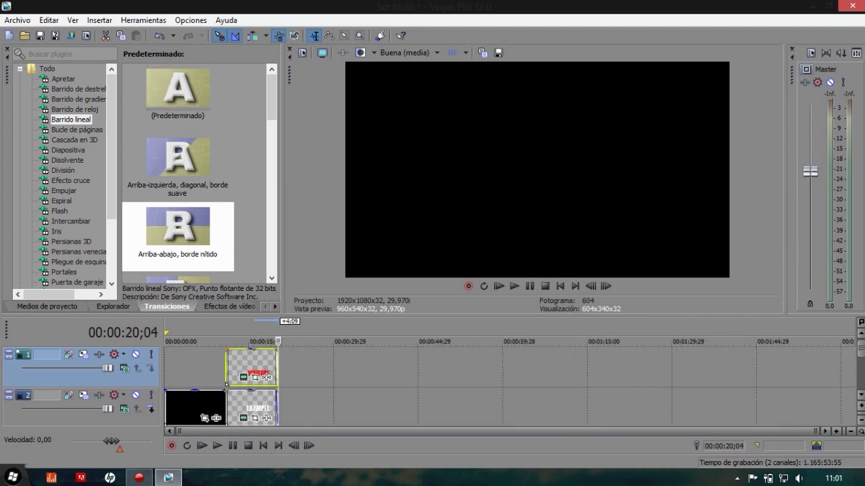
pyautogui.click(18, 21)
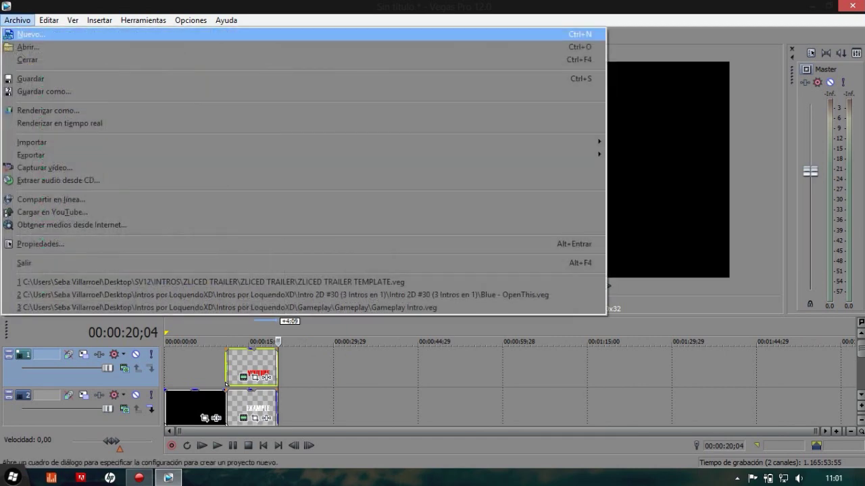
pyautogui.press('Down')
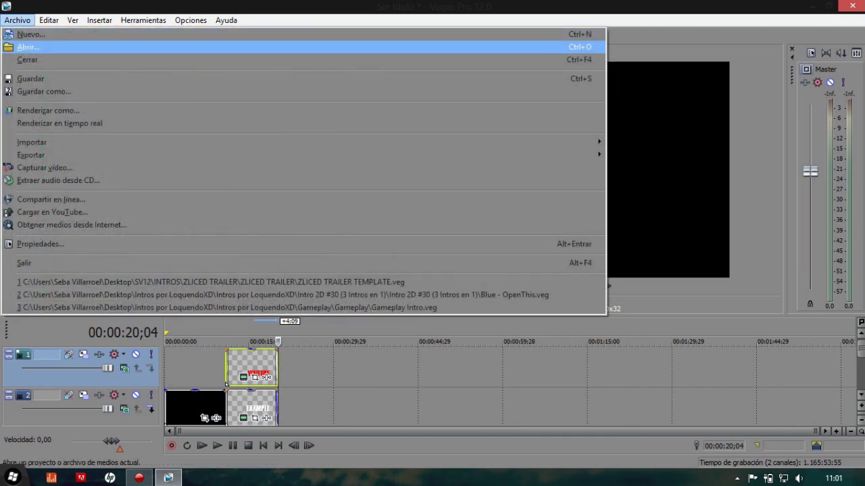
pyautogui.press('Return')
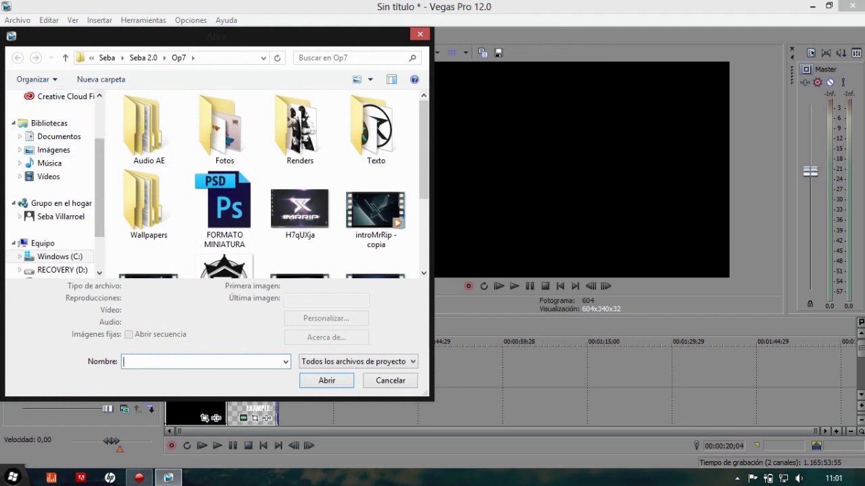
pyautogui.moveTo(99, 192); pyautogui.dragTo(100, 148)
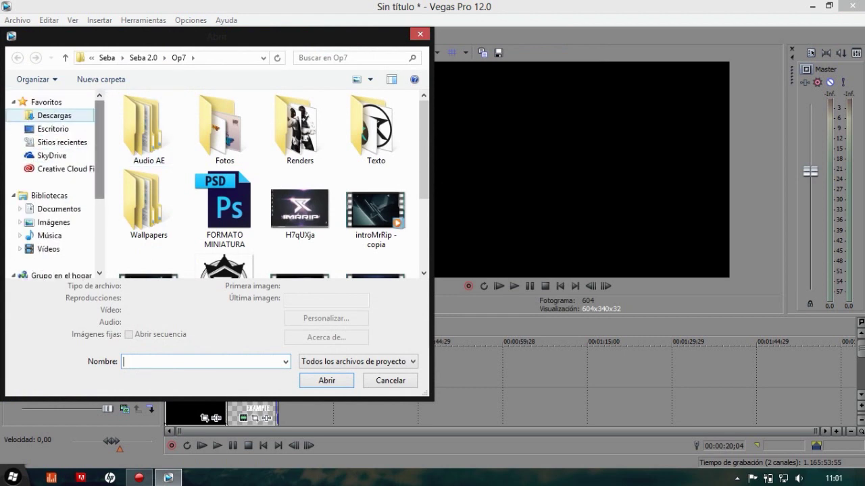
pyautogui.click(53, 129)
pyautogui.doubleClick(162, 215)
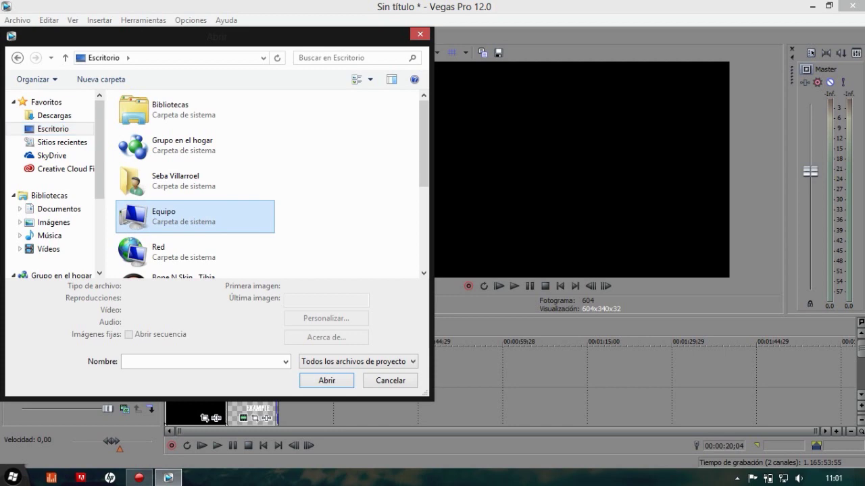
pyautogui.doubleClick(193, 129)
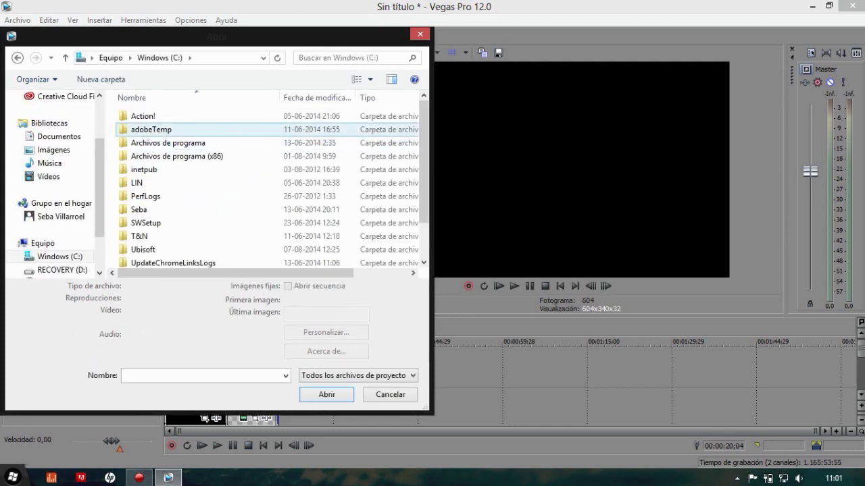
pyautogui.click(162, 116)
pyautogui.doubleClick(162, 117)
pyautogui.doubleClick(176, 156)
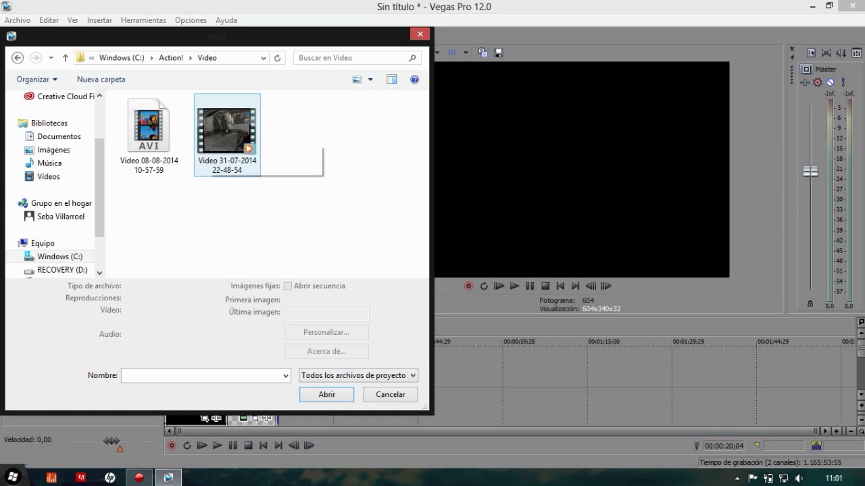
pyautogui.click(211, 133)
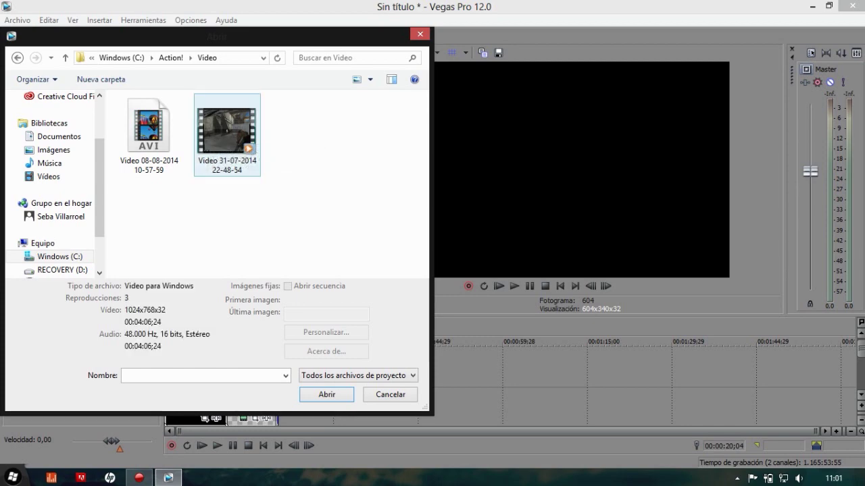
pyautogui.doubleClick(226, 135)
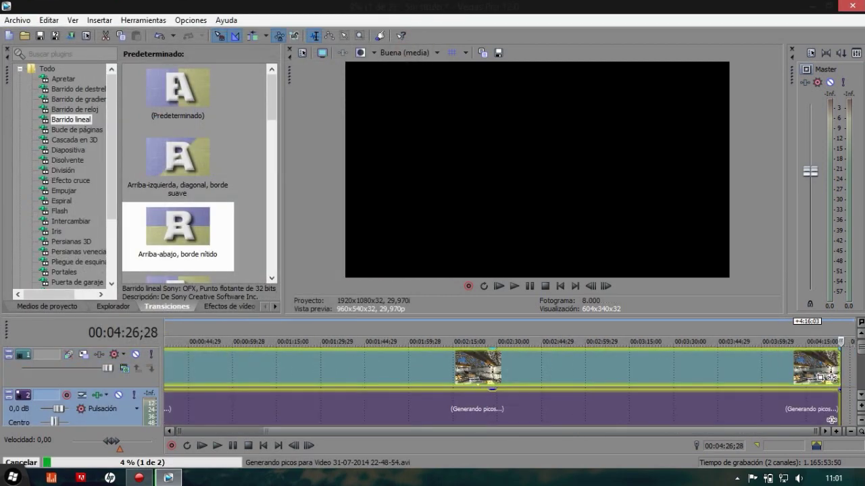
# Ungroup the imported gameplay clip's video and audio events, and select only the video event
pyautogui.scroll(2, 830, 419)
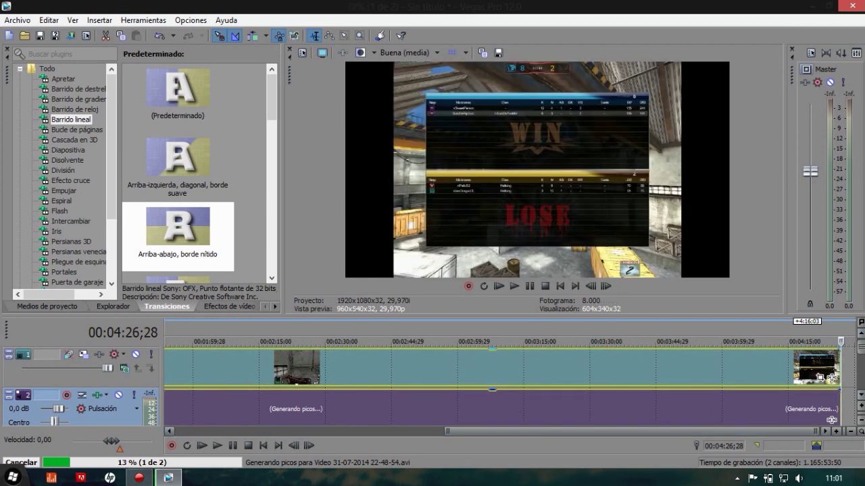
pyautogui.rightClick(211, 365)
pyautogui.moveTo(270, 364)
pyautogui.press('Right')
pyautogui.press('Down')
pyautogui.press('Down')
pyautogui.press('Left')
pyautogui.press('Down')
pyautogui.press('Escape')
pyautogui.click(181, 365)
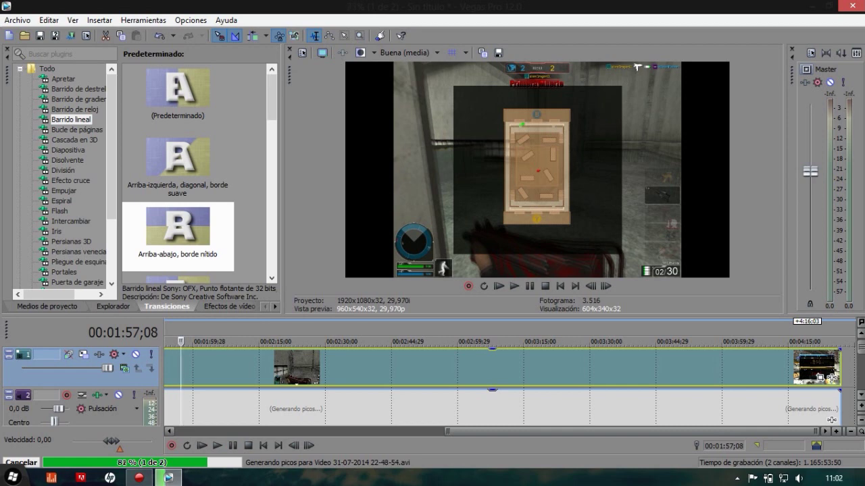
# Delete the gameplay clip's audio events from the audio tracks
pyautogui.moveTo(632, 431); pyautogui.dragTo(363, 431)
pyautogui.scroll(-2, 432, 387)
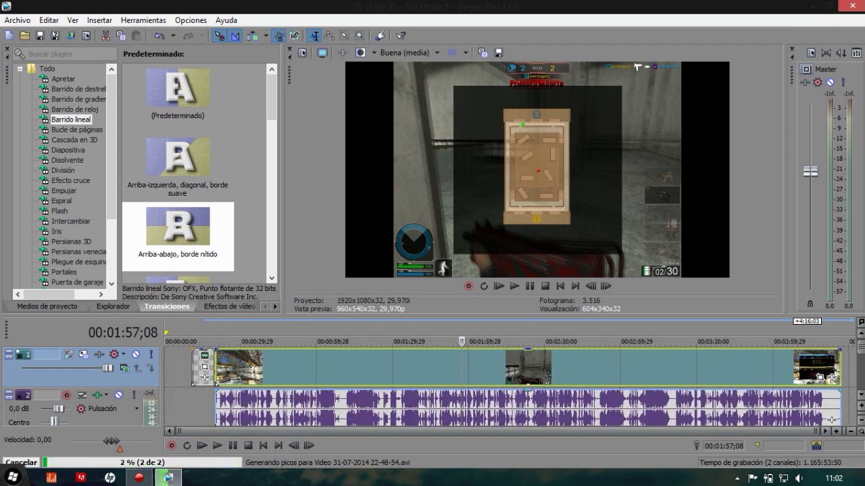
pyautogui.click(861, 395)
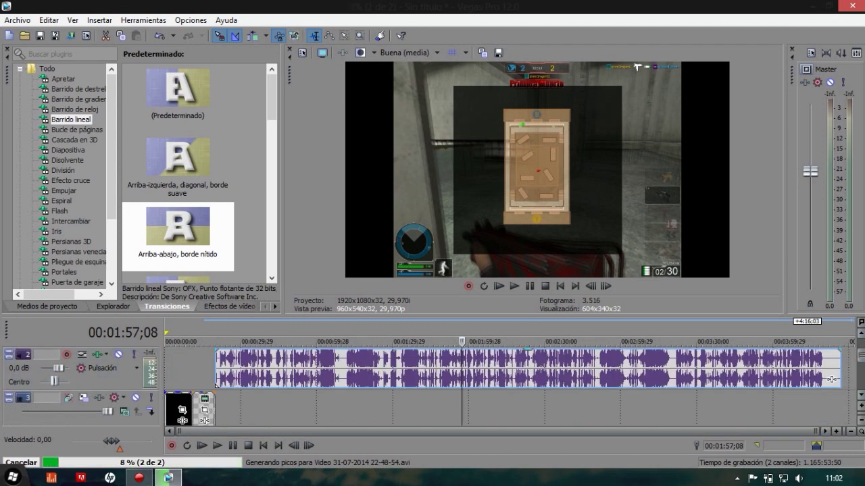
pyautogui.click(832, 380)
pyautogui.scroll(-2, 832, 380)
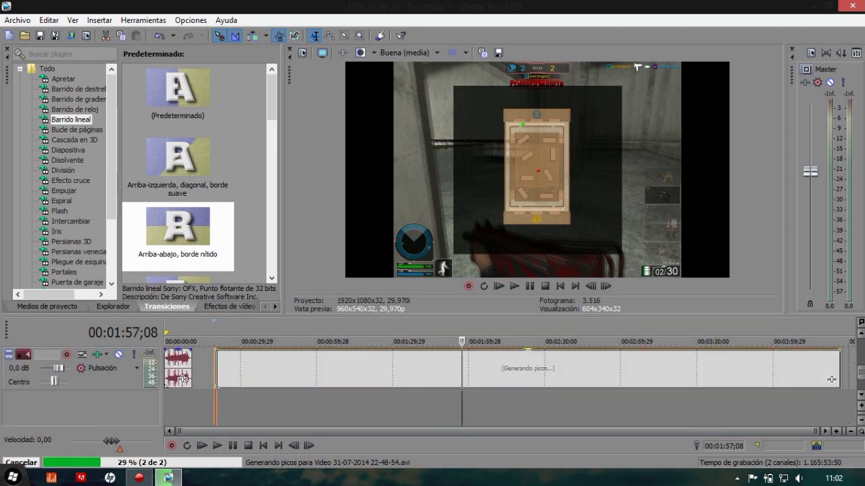
pyautogui.scroll(2, 509, 387)
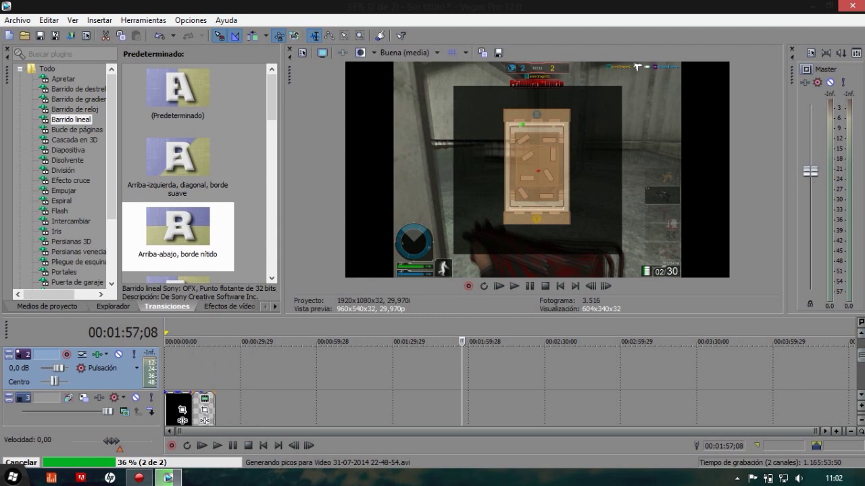
# Delete the emptied audio track 2 and move the gameplay video to the track holding the EXAMPLE title, directly after it
pyautogui.scroll(1, 216, 384)
pyautogui.click(284, 397)
pyautogui.rightClick(284, 397)
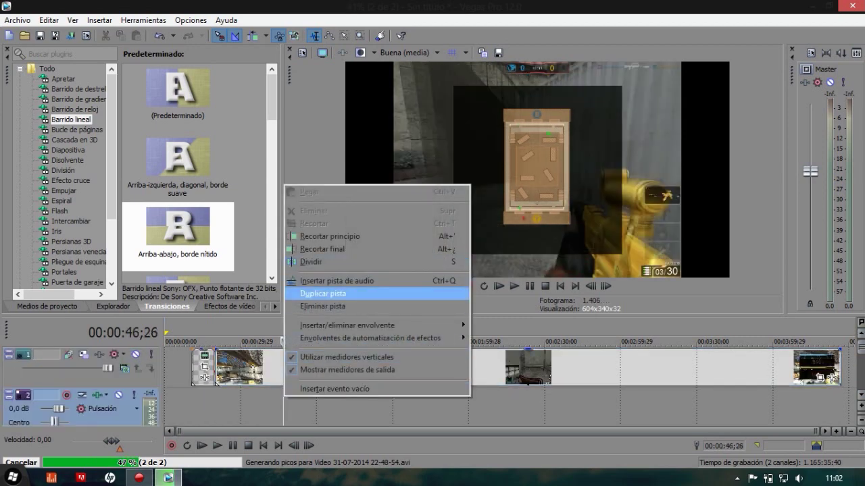
pyautogui.click(323, 293)
pyautogui.moveTo(318, 368); pyautogui.dragTo(317, 409)
# Turn off "Mantener relación de aspecto" for the gameplay video so it fills the frame
pyautogui.click(250, 408)
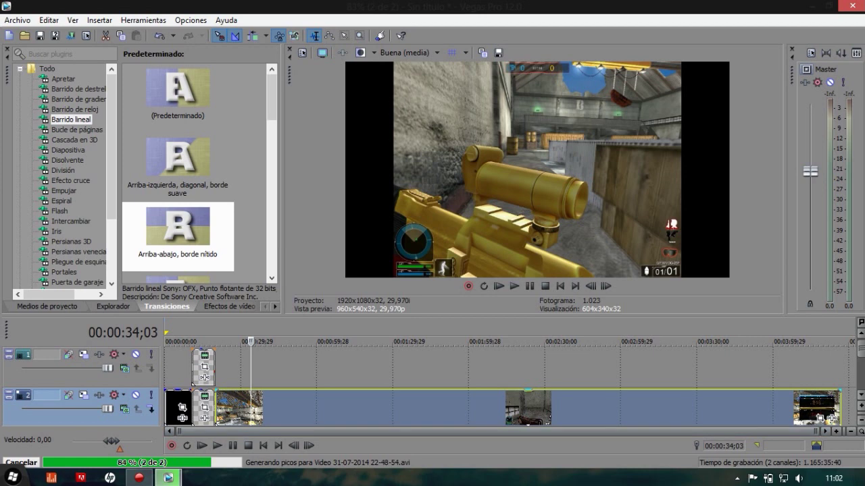
pyautogui.rightClick(250, 409)
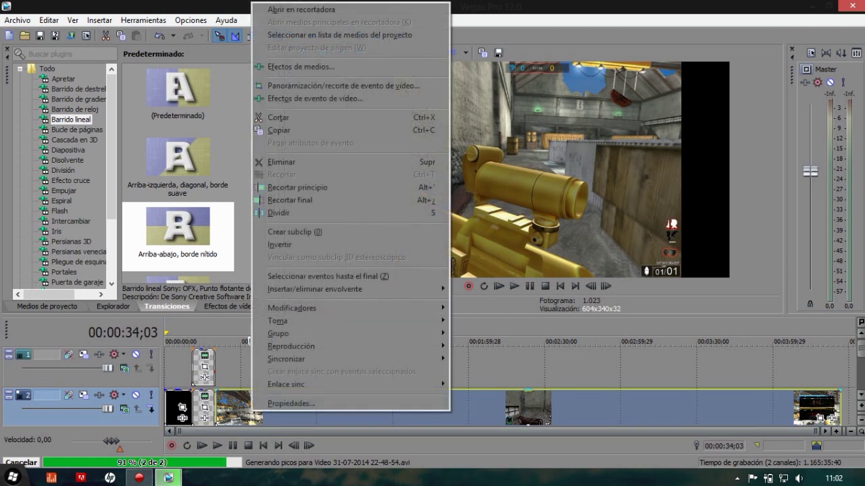
pyautogui.moveTo(304, 308)
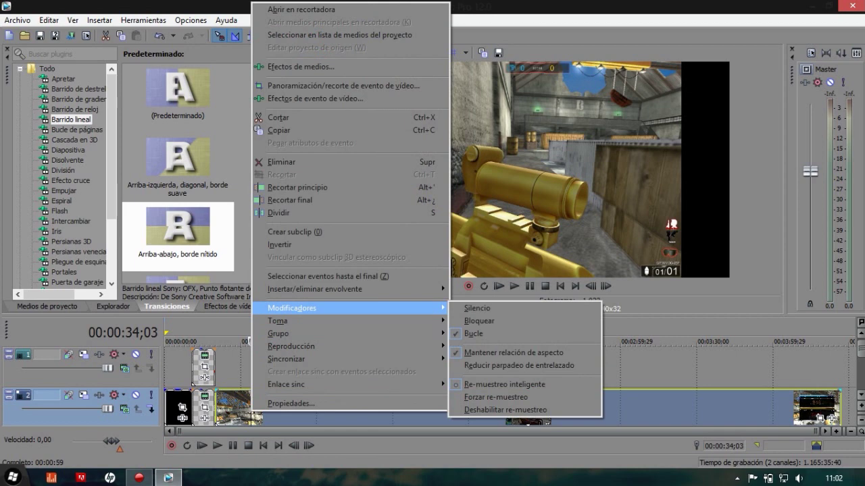
pyautogui.click(513, 353)
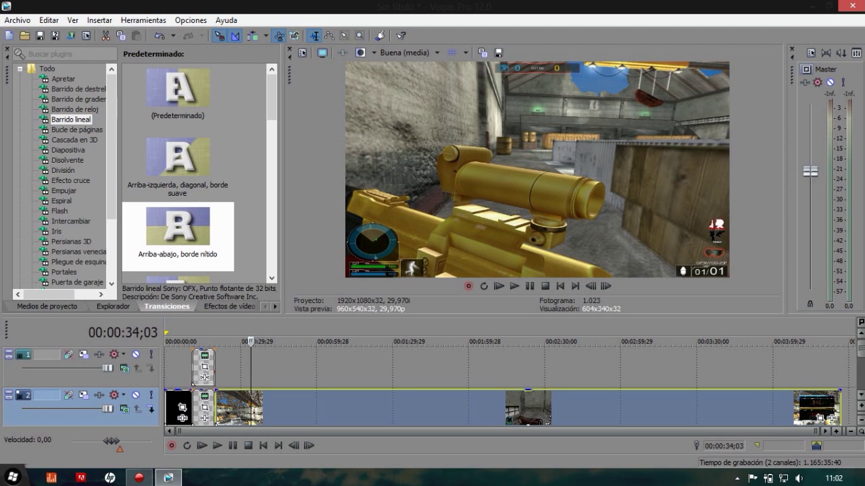
# Scrub and play through the first part of the gameplay clip to look for the moment to slow down
pyautogui.scroll(1, 510, 388)
pyautogui.press('Down')
pyautogui.press('Down')
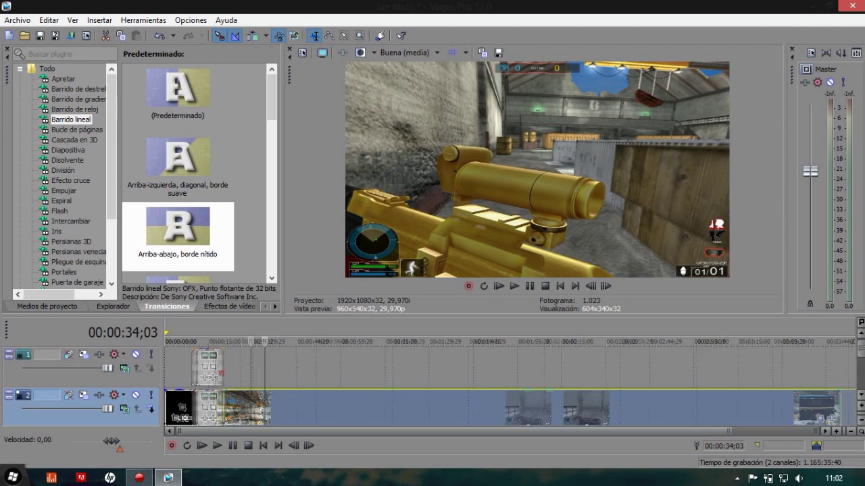
pyautogui.press('Left')
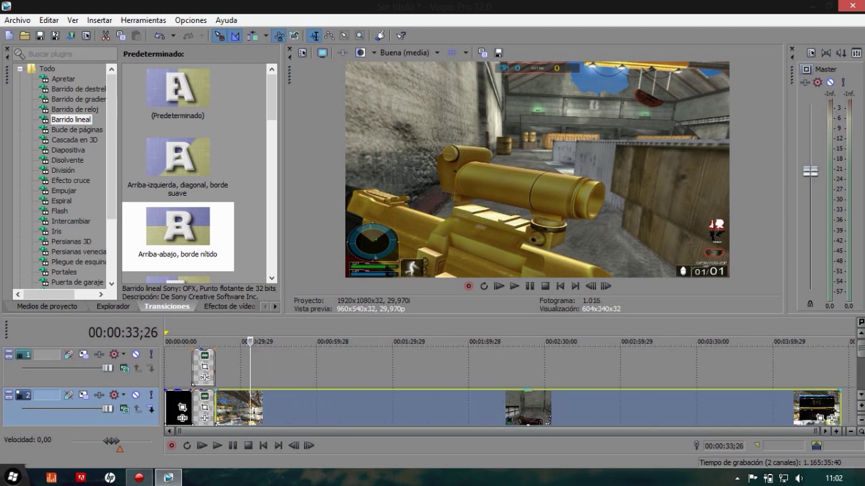
pyautogui.press('Left')
pyautogui.press('Left')
pyautogui.press('Left')
pyautogui.press('Left')
pyautogui.press('Left')
pyautogui.press('Left')
pyautogui.press('Left')
pyautogui.press('Left')
pyautogui.press('Left')
pyautogui.press('Left')
pyautogui.press('Left')
pyautogui.press('Left')
pyautogui.press('Left')
pyautogui.press('Left')
pyautogui.press('Left')
pyautogui.press('Left')
pyautogui.press('Left')
pyautogui.press('Left')
pyautogui.press('Left')
pyautogui.press('Left')
pyautogui.press('Right')
pyautogui.press('Right')
pyautogui.press('space')
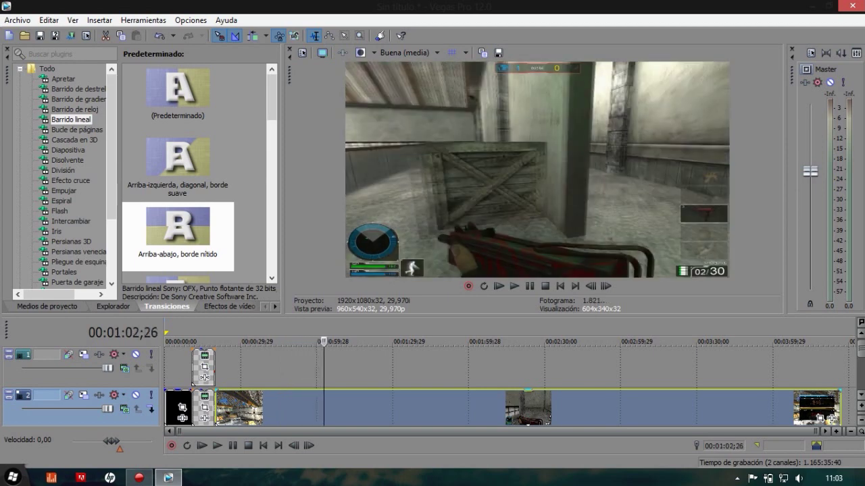
# Step back through the footage and split the gameplay clip at 00:01:01;00
pyautogui.press('Left')
pyautogui.press('Left')
pyautogui.press('Left')
pyautogui.press('Left')
pyautogui.press('Left')
pyautogui.press('Left')
pyautogui.press('Left')
pyautogui.press('Left')
pyautogui.press('Left')
pyautogui.press('Left')
pyautogui.press('Left')
pyautogui.press('Left')
pyautogui.press('Left')
pyautogui.press('Left')
pyautogui.press('Left')
pyautogui.press('Left')
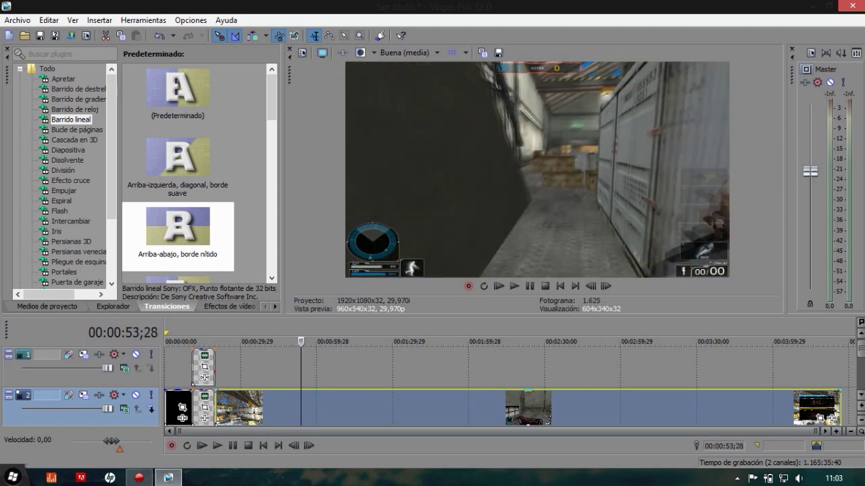
pyautogui.press('Right')
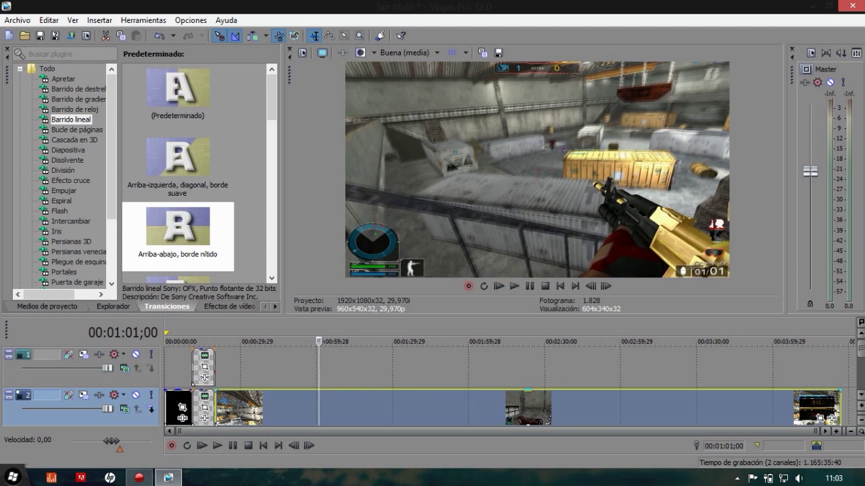
pyautogui.press('s')
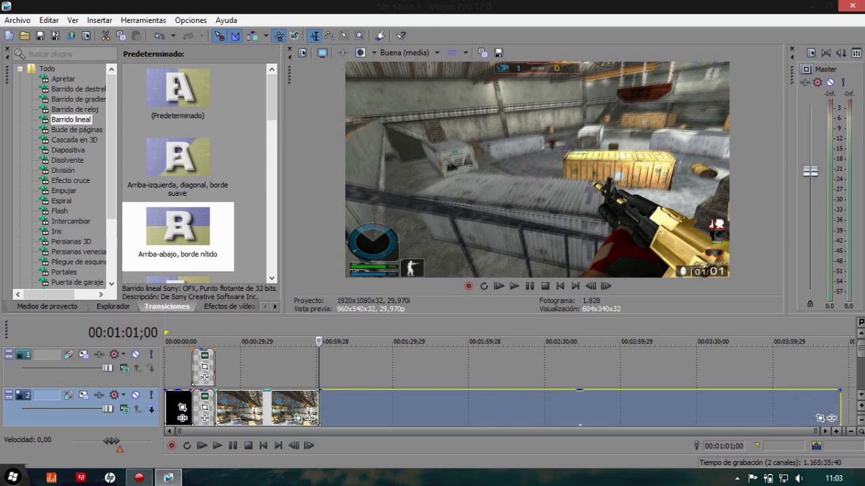
# Split the gameplay clip again at 00:01:02;19 and move the remaining footage further along the track, leaving a gap
pyautogui.press('space')
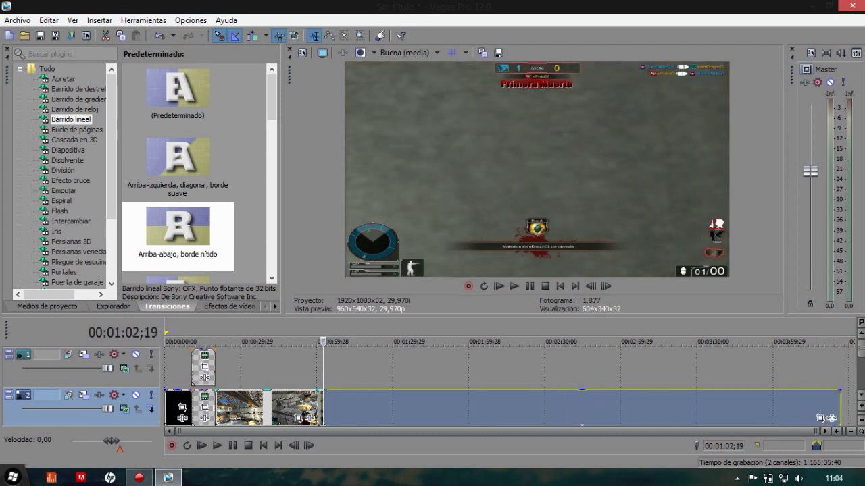
pyautogui.scroll(5, 510, 406)
pyautogui.moveTo(530, 407); pyautogui.dragTo(644, 407)
# Time-stretch the short split segment by 4:27 into the gap to play it in slow motion
pyautogui.click(485, 342)
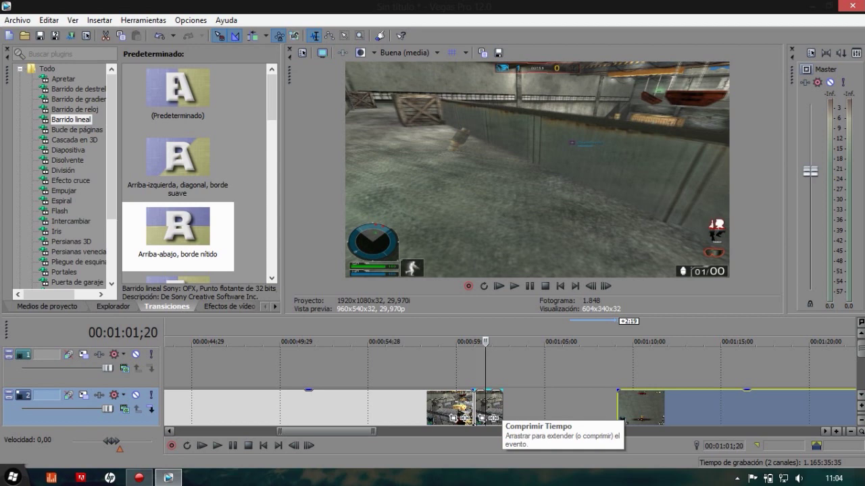
pyautogui.moveTo(501, 419); pyautogui.dragTo(588, 414)
# Move the remaining footage back against the slowed segment, preview the segment from 00:01:01;00, and undo the move
pyautogui.moveTo(642, 408); pyautogui.dragTo(613, 408)
pyautogui.click(473, 342)
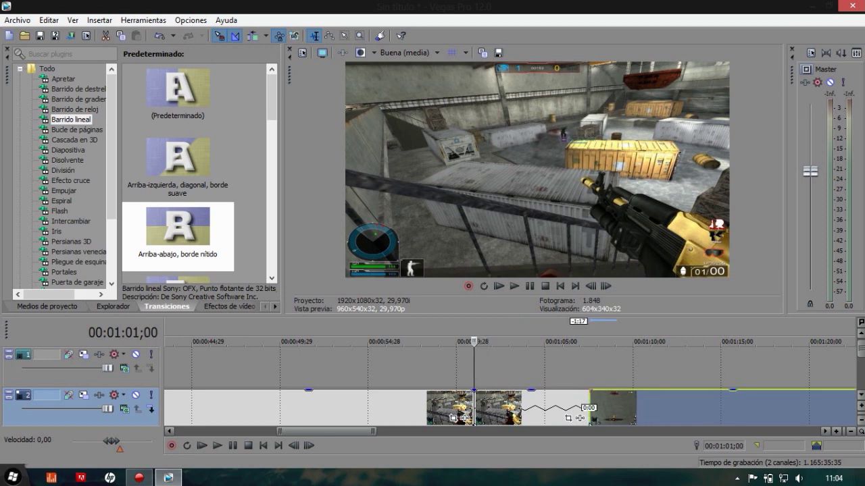
pyautogui.press('space')
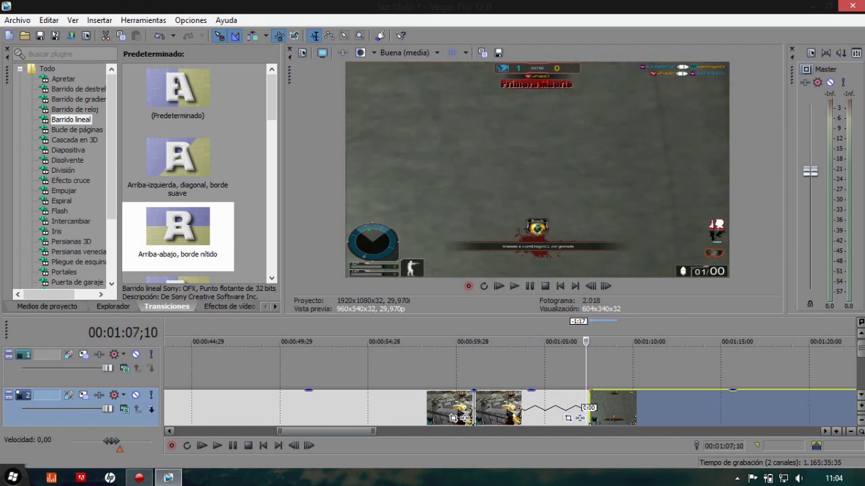
pyautogui.hotkey('ctrl', 'z')
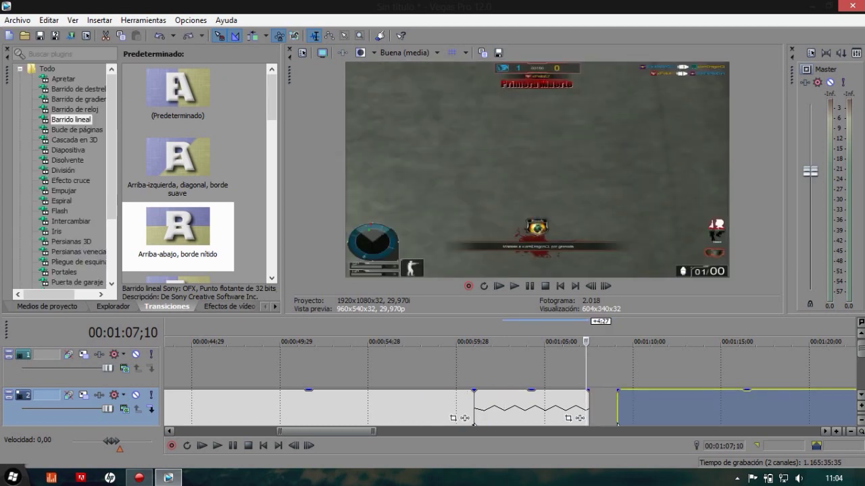
# Undo the slow-motion stretch, the footage moves and the splits made in the gameplay clip
pyautogui.hotkey('ctrl', 'z')
pyautogui.hotkey('ctrl', 'z')
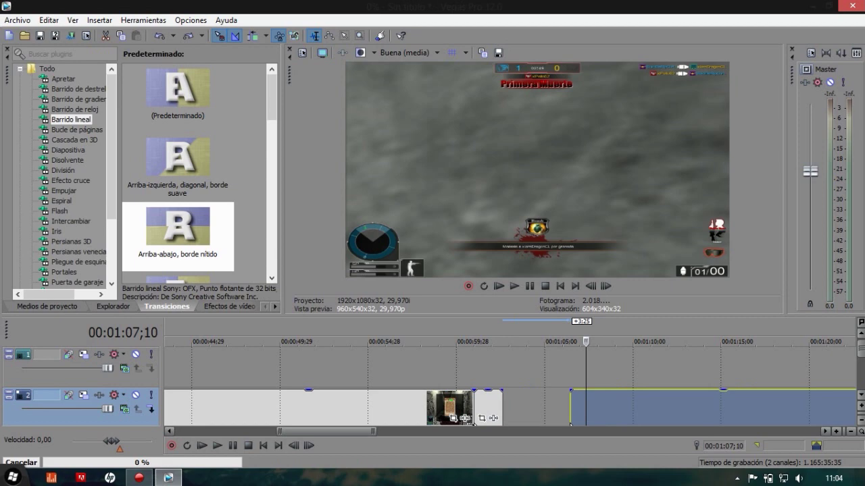
pyautogui.hotkey('ctrl', 'z')
pyautogui.hotkey('ctrl', 'z')
pyautogui.hotkey('ctrl', 'z')
pyautogui.hotkey('ctrl', 'z')
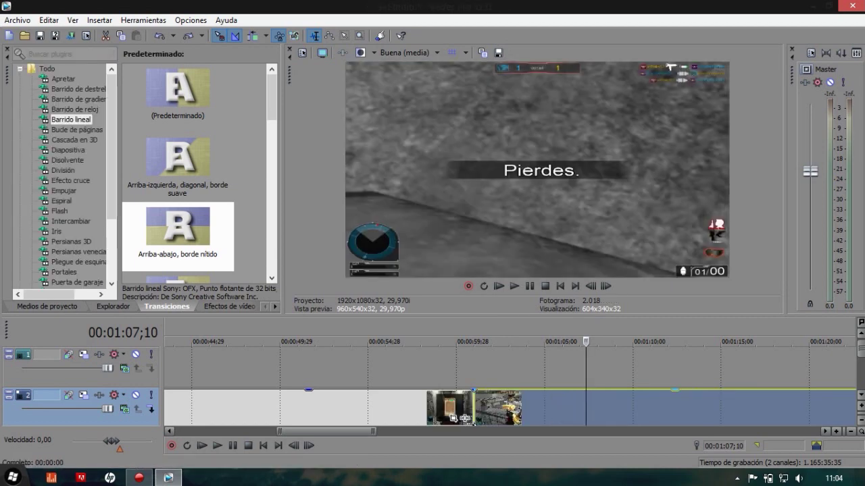
pyautogui.hotkey('ctrl', 'z')
pyautogui.scroll(1, 510, 388)
pyautogui.scroll(-3, 510, 389)
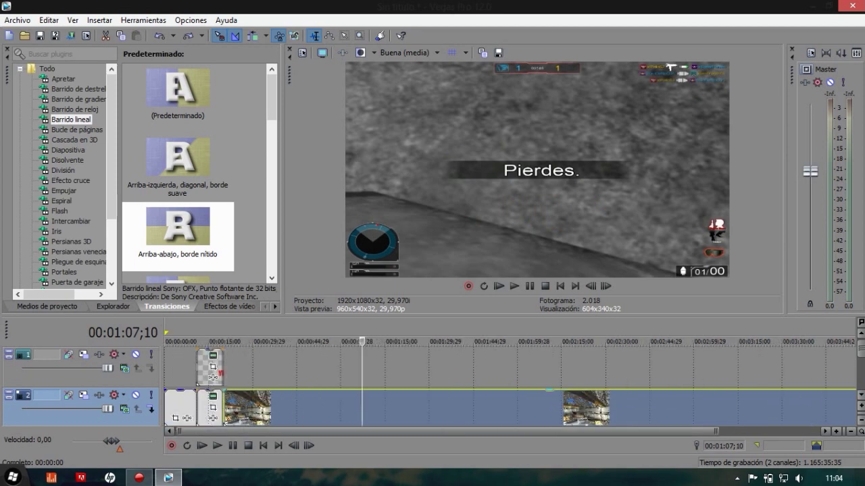
pyautogui.hotkey('ctrl', 'z')
pyautogui.hotkey('ctrl', 'z')
pyautogui.hotkey('ctrl', 'z')
pyautogui.hotkey('ctrl', 'z')
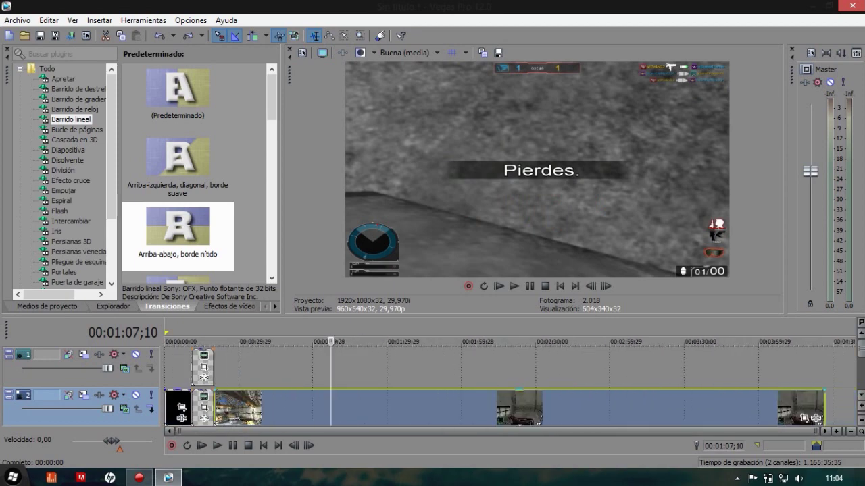
# Time-compress the whole gameplay clip by about 1:32;22 for fast motion and preview it from 00:00:22;25
pyautogui.scroll(-4, 510, 388)
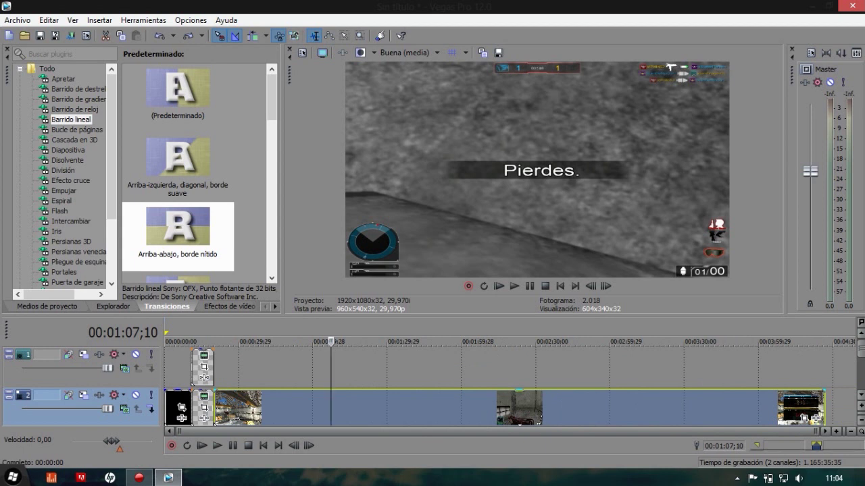
pyautogui.moveTo(823, 409); pyautogui.dragTo(594, 409)
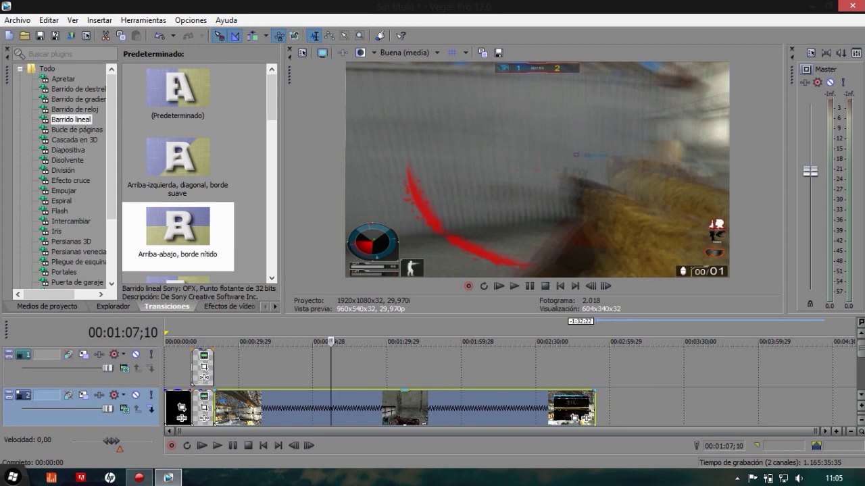
pyautogui.click(221, 408)
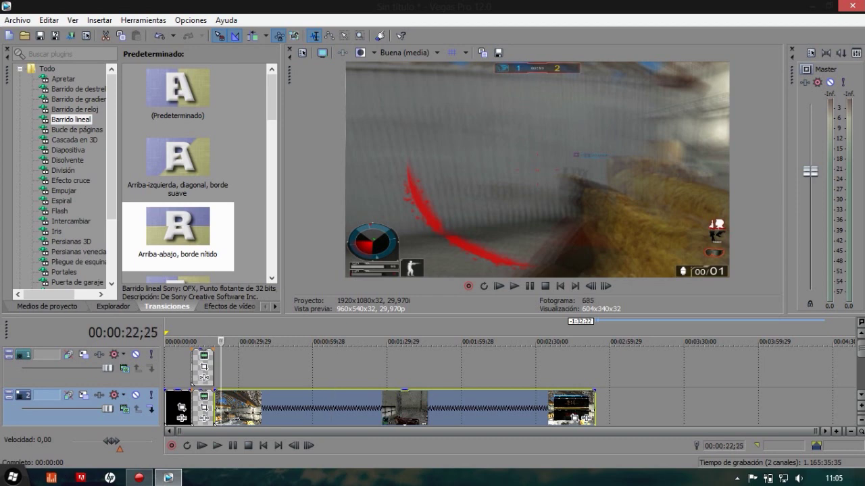
pyautogui.press('space')
pyautogui.press('space')
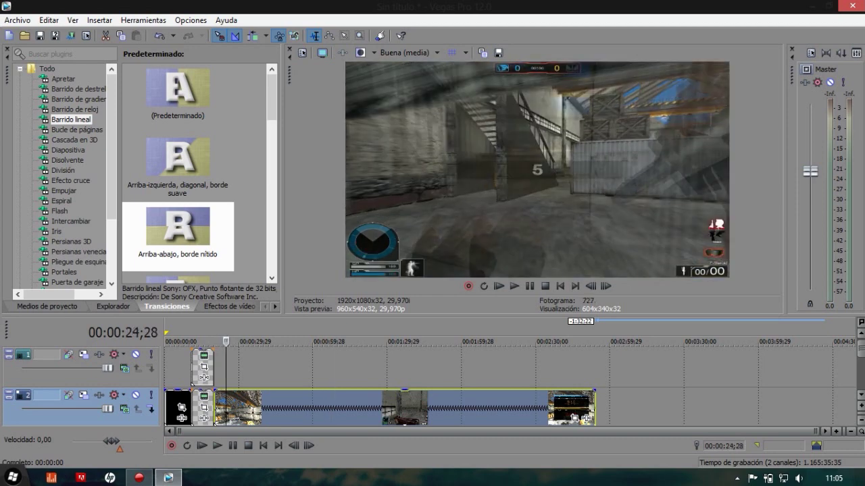
pyautogui.press('Left')
pyautogui.press('Left')
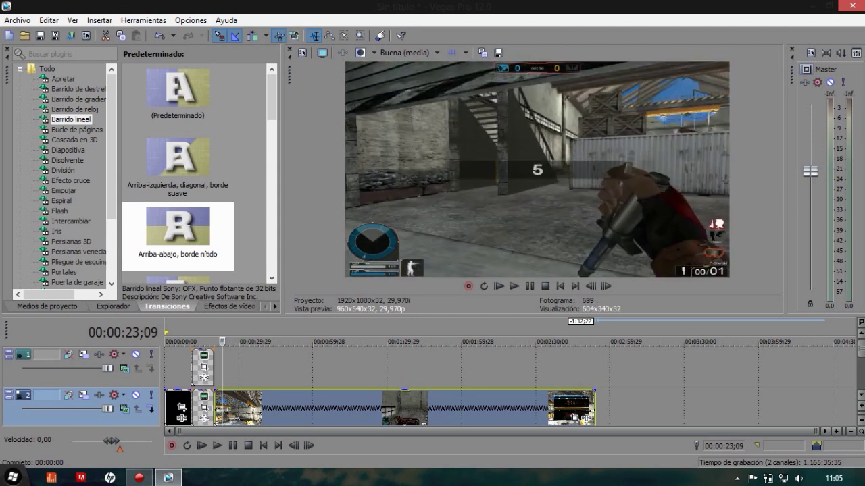
# Apply the default Brillo y contraste video effect to the gameplay clip with a contrast of 0,102
pyautogui.click(229, 307)
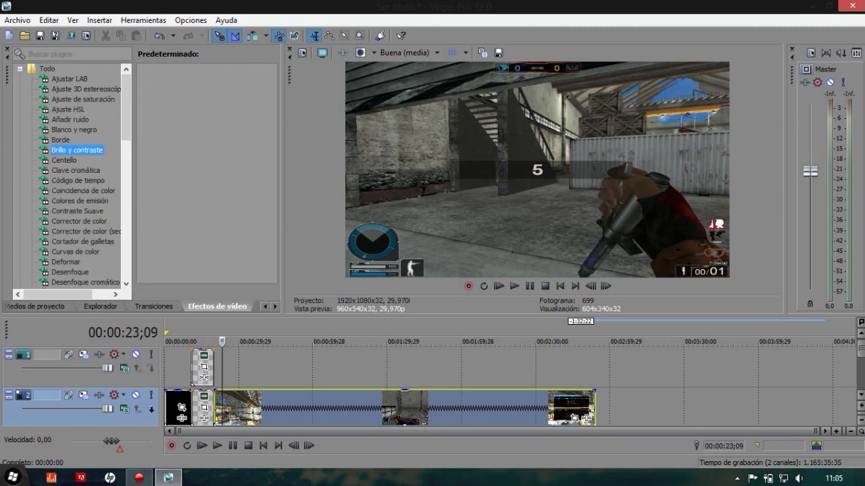
pyautogui.click(192, 98)
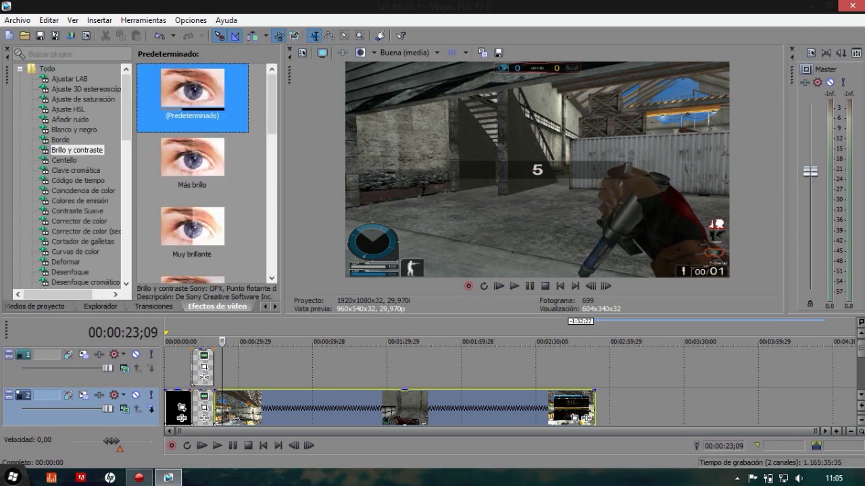
pyautogui.moveTo(193, 98); pyautogui.dragTo(304, 408)
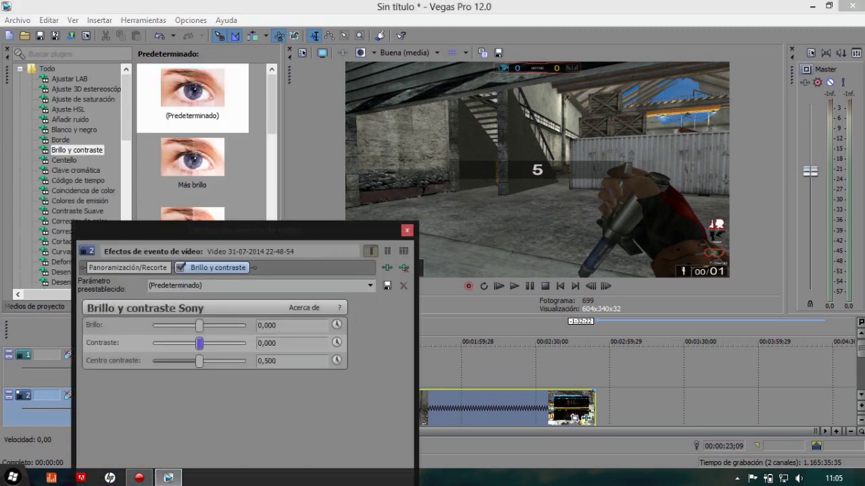
pyautogui.moveTo(199, 343); pyautogui.dragTo(204, 343)
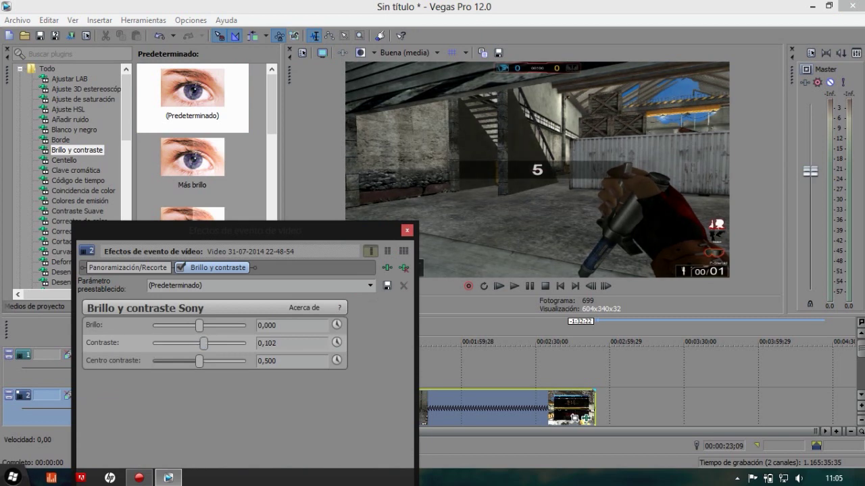
pyautogui.click(406, 230)
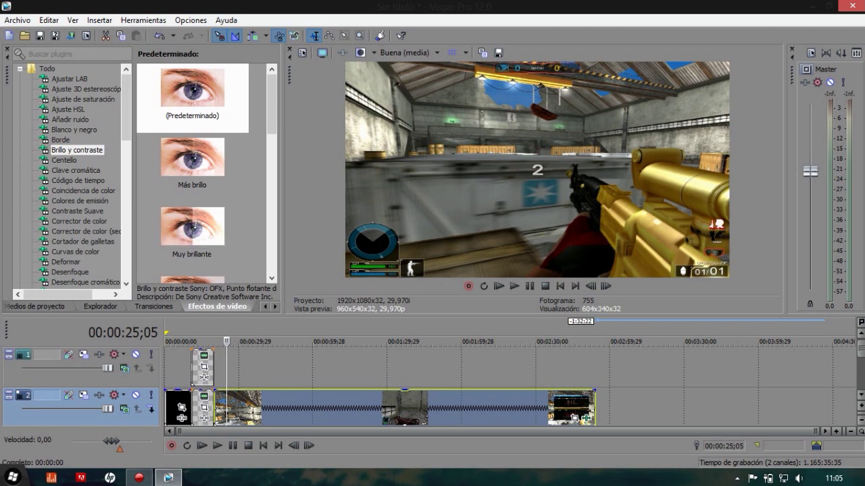
# Add the default Curvas de color effect to the gameplay clip and choose the Azul channel
pyautogui.click(76, 252)
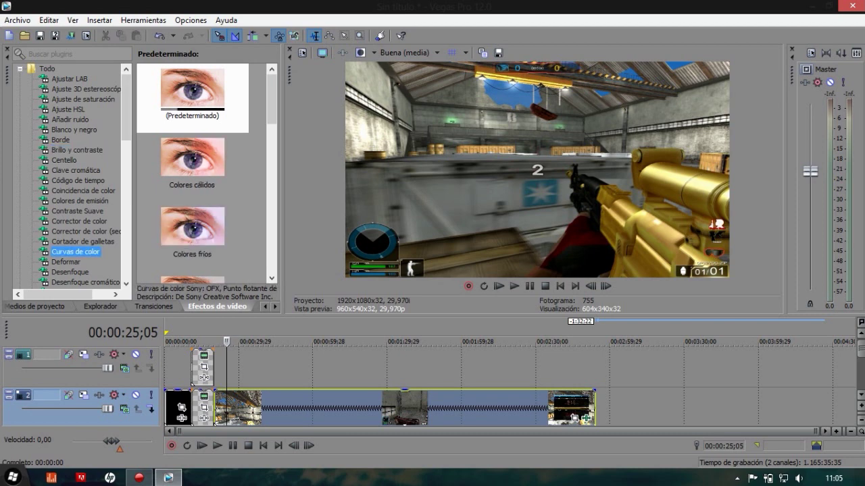
pyautogui.click(193, 95)
pyautogui.moveTo(192, 94); pyautogui.dragTo(325, 407)
pyautogui.moveTo(331, 236); pyautogui.dragTo(344, 141)
pyautogui.click(148, 228)
pyautogui.click(136, 265)
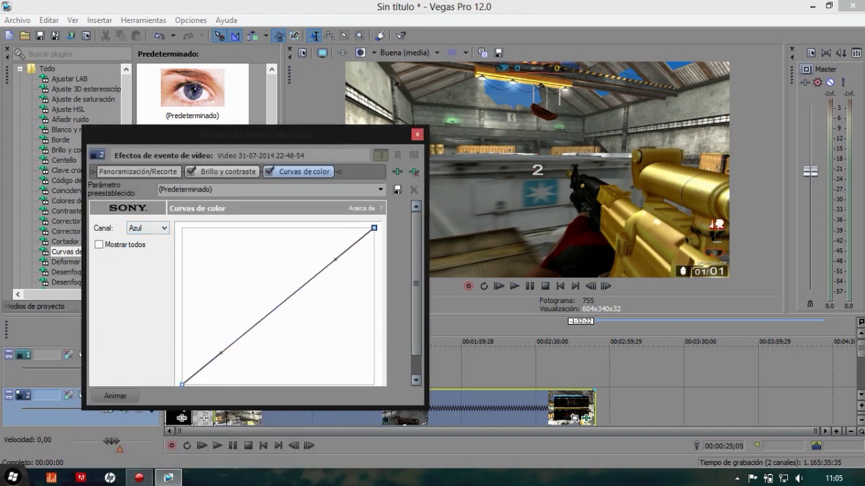
# Raise the blue curve's shadow endpoint slightly and lower its highlight endpoint to about half height
pyautogui.moveTo(416, 283); pyautogui.dragTo(416, 303)
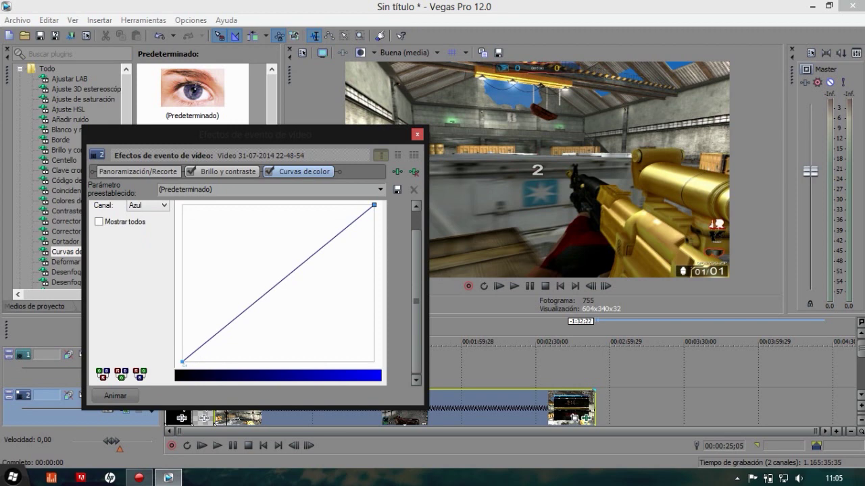
pyautogui.click(183, 362)
pyautogui.moveTo(182, 362); pyautogui.dragTo(182, 348)
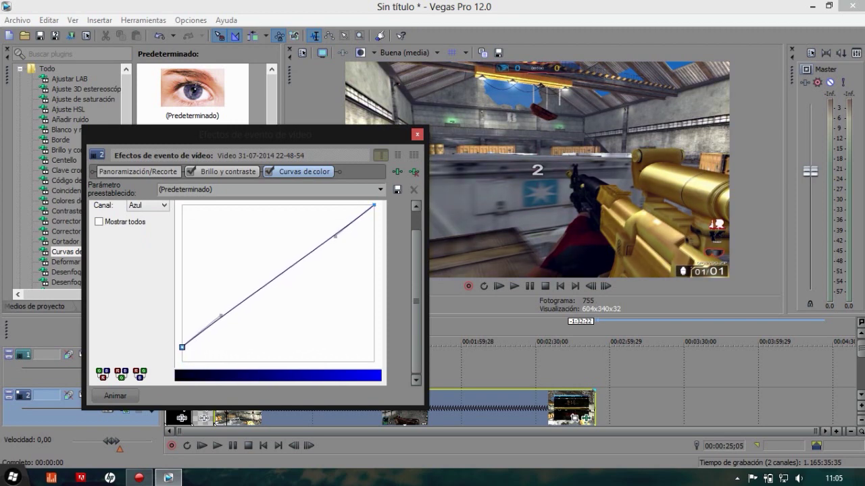
pyautogui.click(374, 205)
pyautogui.moveTo(374, 205); pyautogui.dragTo(374, 278)
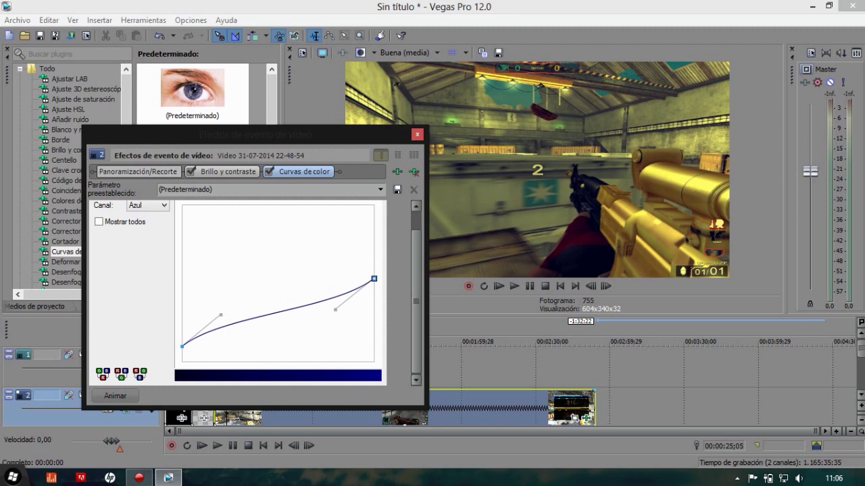
pyautogui.click(416, 134)
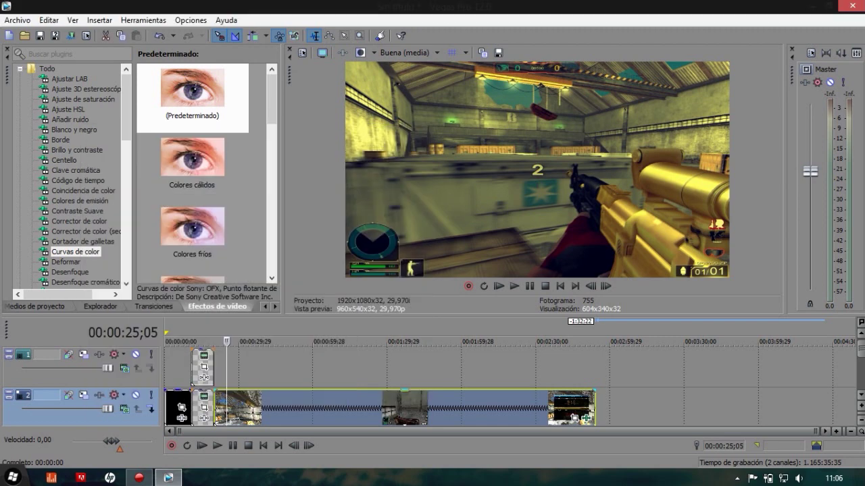
# Step back to 00:00:22;18 and play the gameplay to examine its new color grading
pyautogui.press('Left')
pyautogui.press('Left')
pyautogui.press('Left')
pyautogui.press('Left')
pyautogui.press('Left')
pyautogui.press('Left')
pyautogui.press('Left')
pyautogui.press('Left')
pyautogui.press('Left')
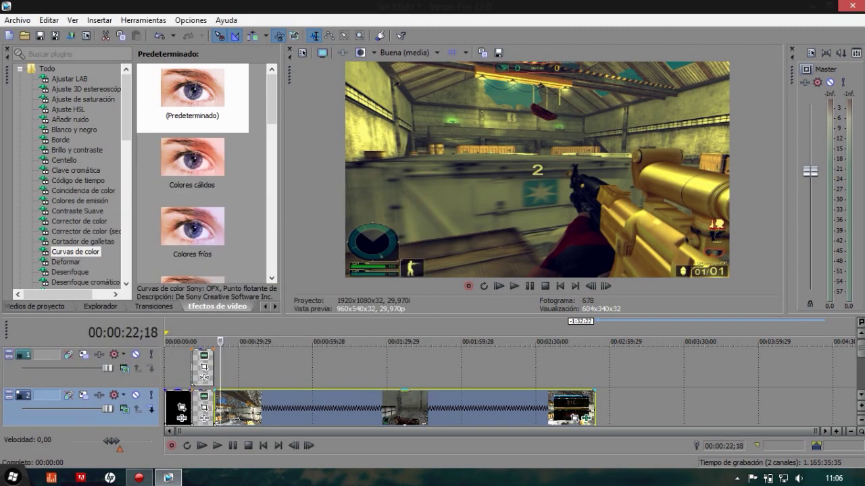
pyautogui.press('space')
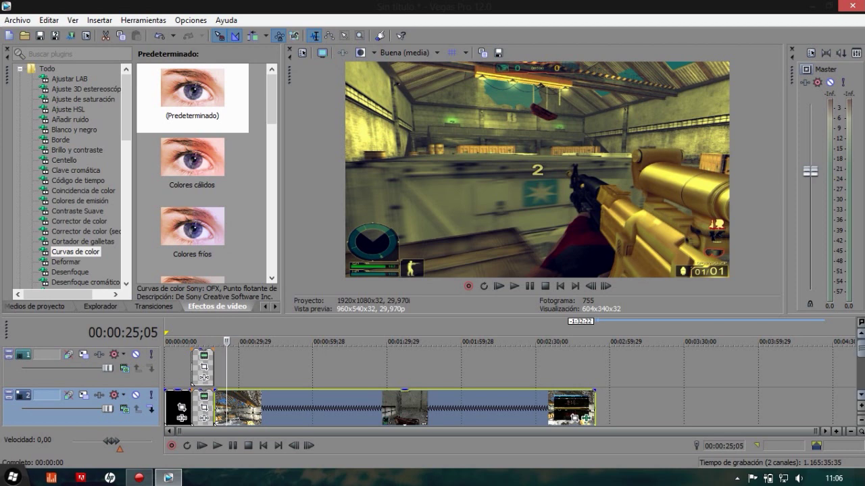
# Place the cursor at the gameplay's start, 00:00:20;04, and insert a new video track above the title track
pyautogui.click(215, 342)
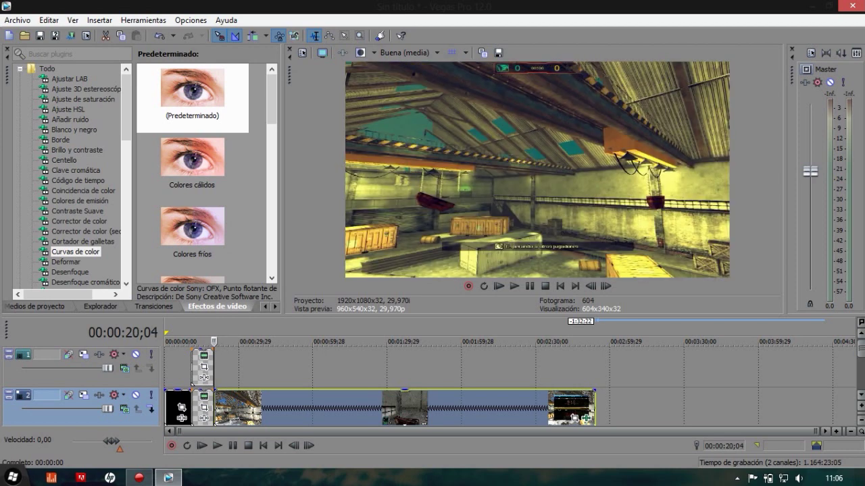
pyautogui.rightClick(242, 354)
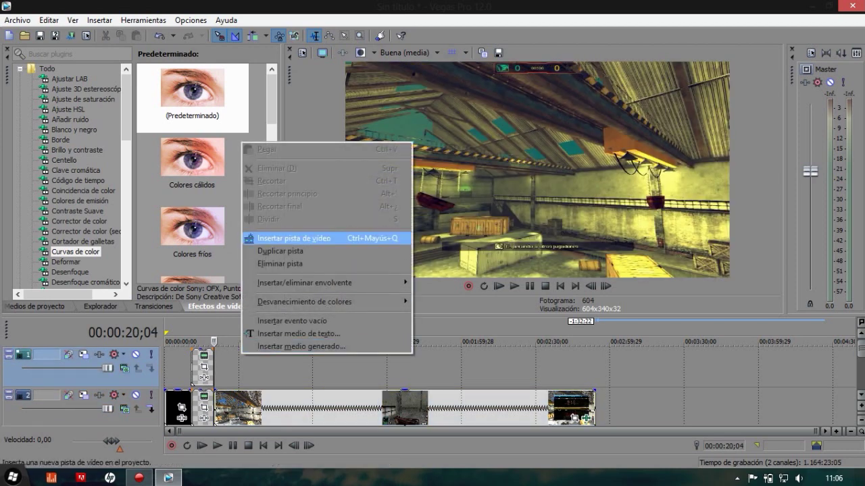
pyautogui.click(294, 237)
# Put a Negro solid color event on the new track at 00:00:20;04 and extend it by 2:50;04 over the gameplay
pyautogui.rightClick(228, 370)
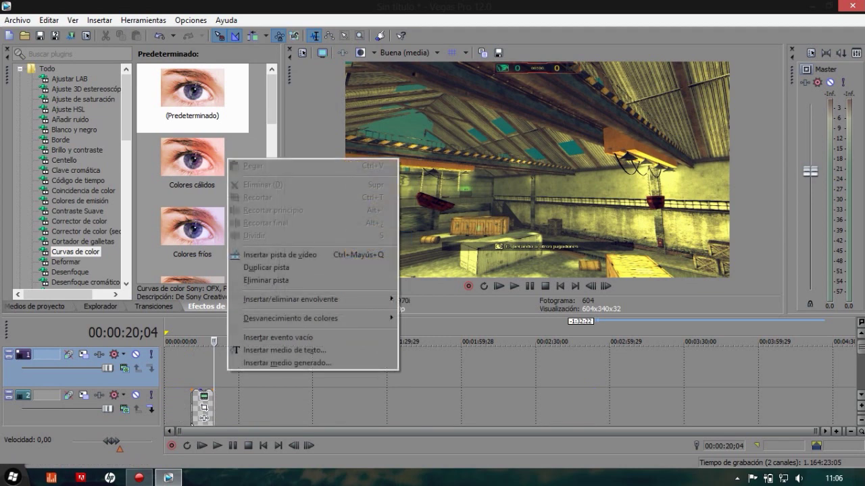
pyautogui.click(153, 306)
pyautogui.click(36, 306)
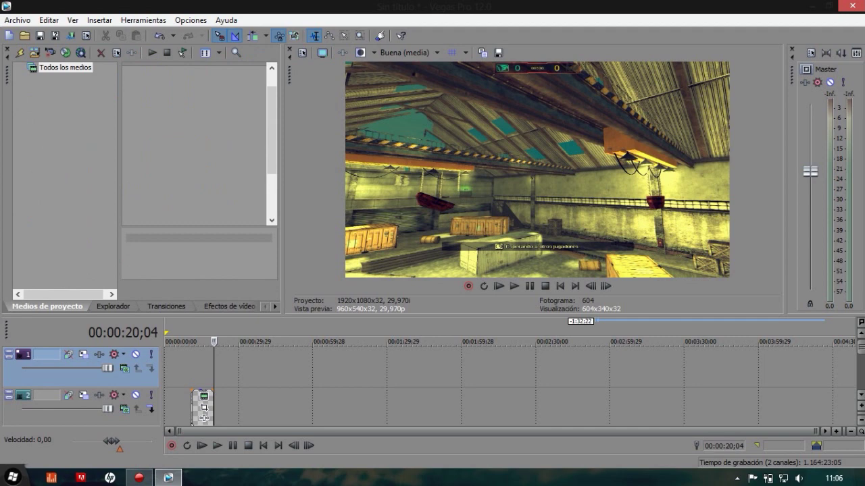
pyautogui.click(275, 307)
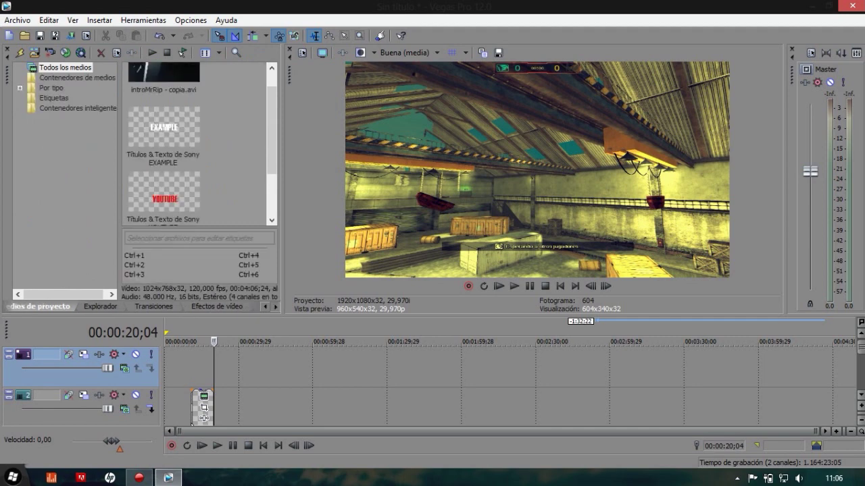
pyautogui.hotkey('alt', '9')
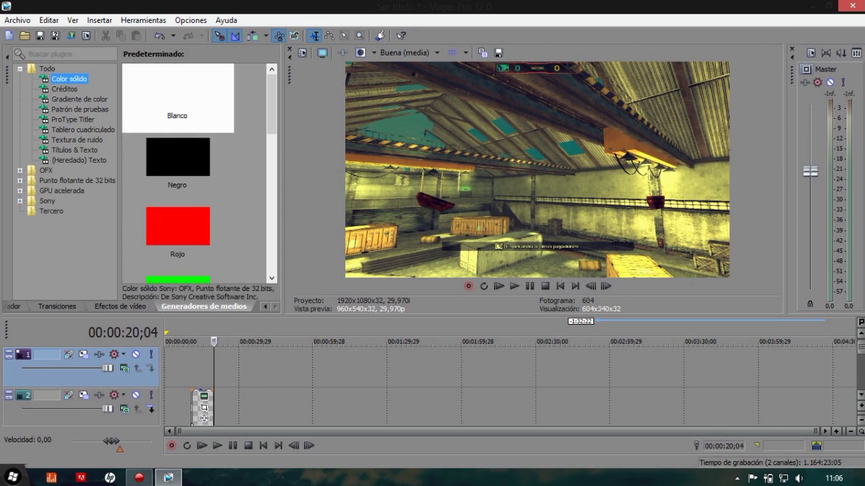
pyautogui.moveTo(177, 159); pyautogui.dragTo(234, 350)
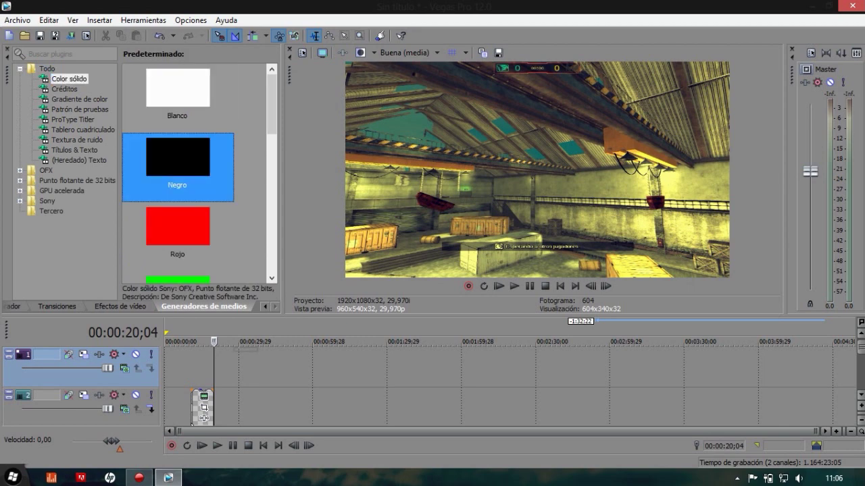
pyautogui.moveTo(204, 418); pyautogui.dragTo(225, 377)
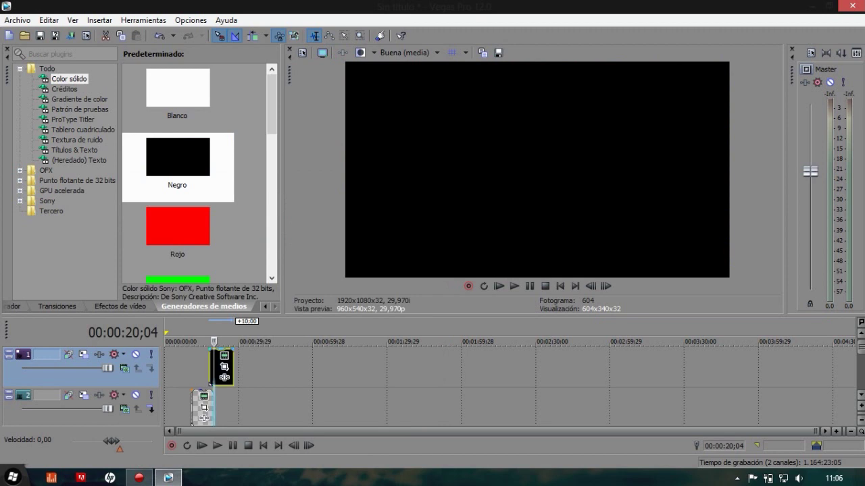
pyautogui.moveTo(218, 372); pyautogui.dragTo(659, 368)
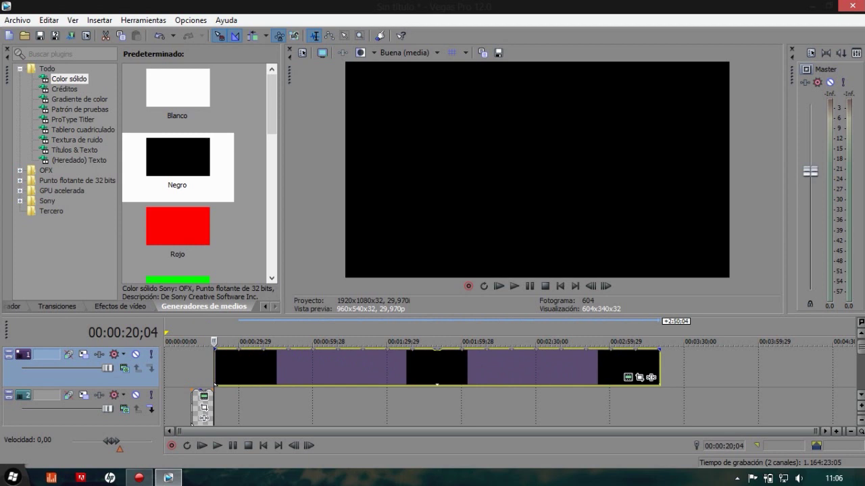
# Split the black solid event at the gameplay's end, 00:02:54;04, and delete the part beyond it
pyautogui.click(860, 395)
pyautogui.click(595, 342)
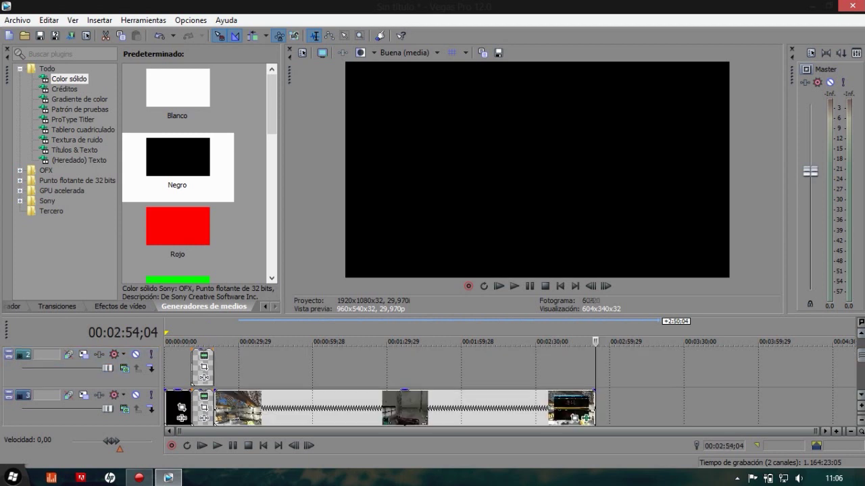
pyautogui.scroll(1, 406, 385)
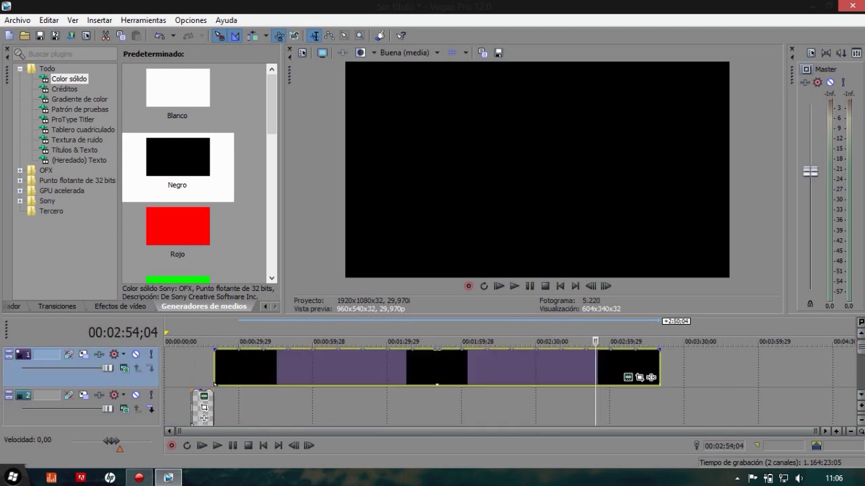
pyautogui.press('s')
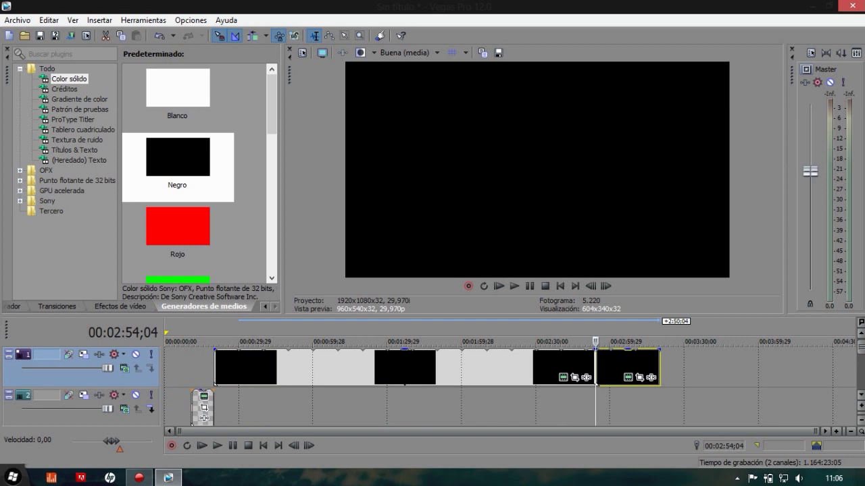
pyautogui.rightClick(634, 368)
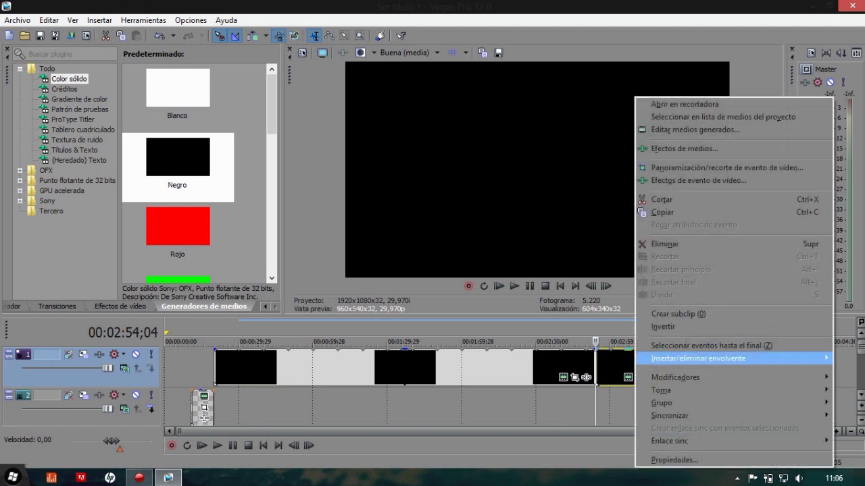
pyautogui.click(664, 244)
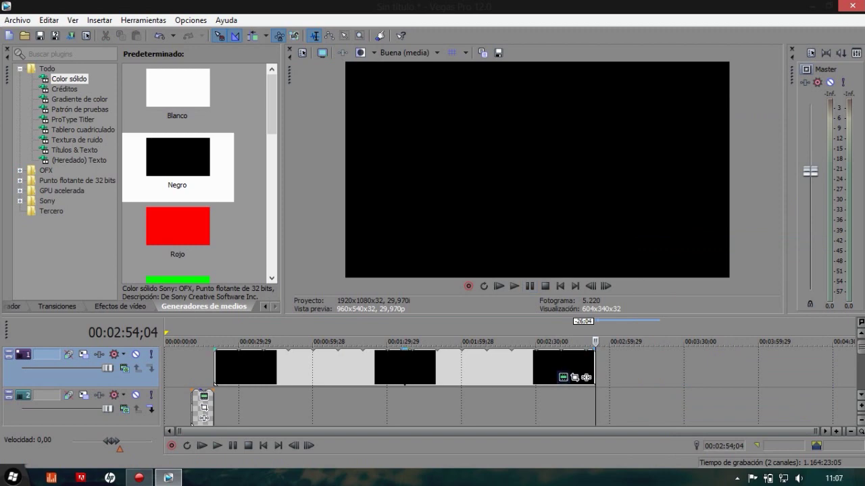
# Open Pan/Crop for the black solid on track 1 and move its crop frame up to a Centro Y of 135,0
pyautogui.click(574, 377)
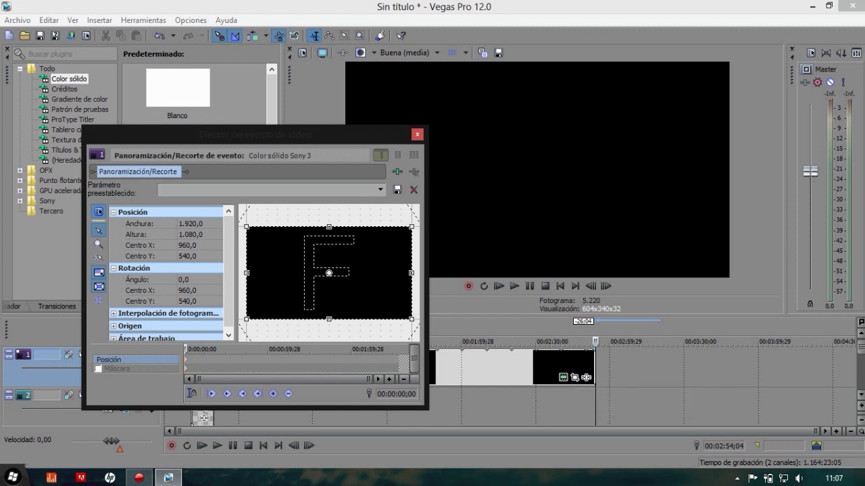
pyautogui.press('Up')
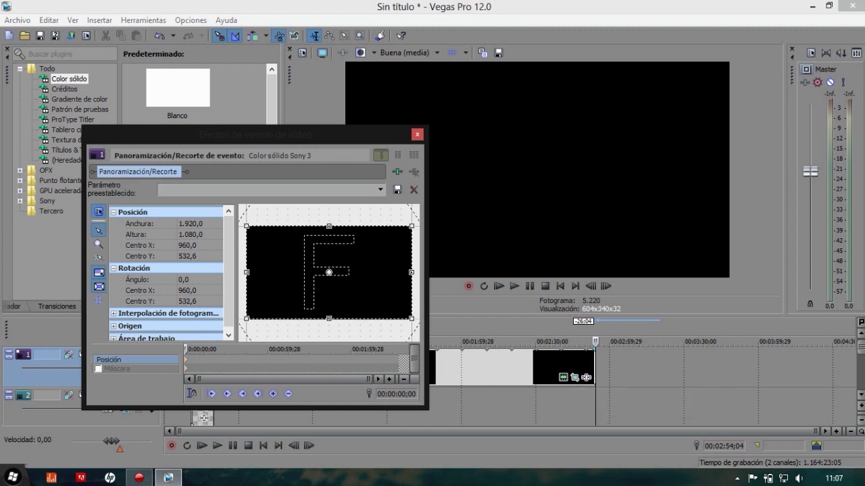
pyautogui.press('KP_8')
pyautogui.press('KP_8')
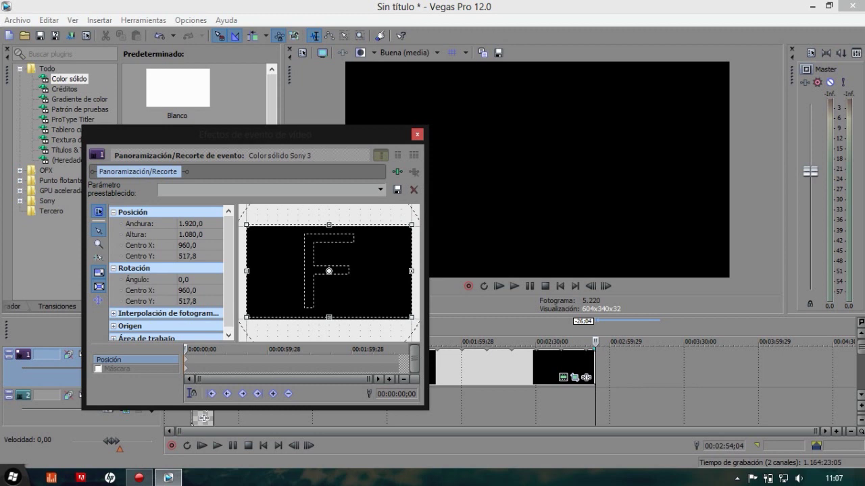
pyautogui.press('KP_8')
pyautogui.press('KP_8')
pyautogui.press('KP_8')
pyautogui.press('KP_8')
pyautogui.press('KP_8')
pyautogui.press('KP_8')
pyautogui.moveTo(329, 267); pyautogui.dragTo(329, 238)
# Preview at 00:01:51;07 and raise the crop frame to a Centro Y of -494,7, leaving a thin black bar along the picture's lower edge
pyautogui.click(439, 367)
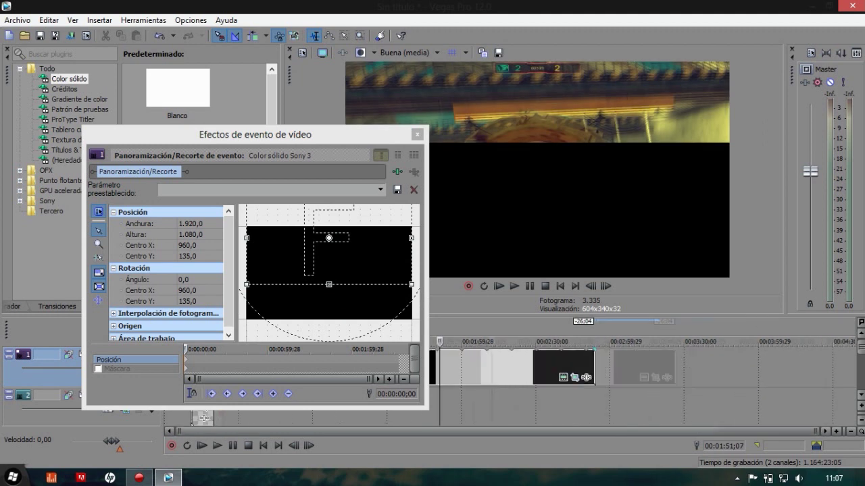
pyautogui.press('KP_8')
pyautogui.press('KP_8')
pyautogui.press('KP_8')
pyautogui.press('KP_8')
pyautogui.press('KP_8')
pyautogui.press('KP_8')
pyautogui.press('KP_8')
pyautogui.press('KP_8')
pyautogui.press('KP_8')
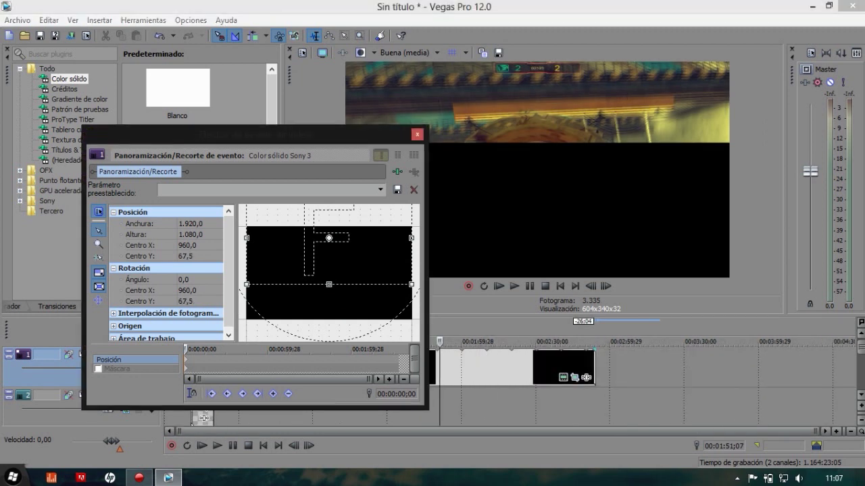
pyautogui.press('KP_8')
pyautogui.press('KP_8')
pyautogui.press('KP_8')
pyautogui.press('KP_8')
pyautogui.press('KP_8')
pyautogui.press('KP_8')
pyautogui.press('KP_8')
pyautogui.press('KP_8')
pyautogui.press('KP_8')
pyautogui.press('KP_8')
pyautogui.press('KP_8')
pyautogui.press('KP_8')
pyautogui.press('KP_8')
pyautogui.press('KP_8')
pyautogui.press('KP_8')
pyautogui.press('KP_8')
pyautogui.press('KP_8')
pyautogui.press('KP_8')
pyautogui.press('KP_8')
pyautogui.press('KP_8')
pyautogui.press('KP_8')
pyautogui.press('KP_8')
pyautogui.press('KP_8')
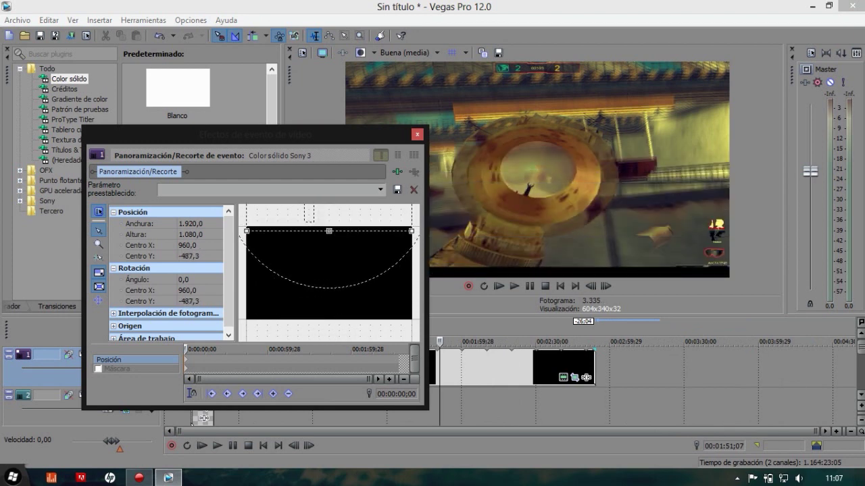
pyautogui.click(417, 133)
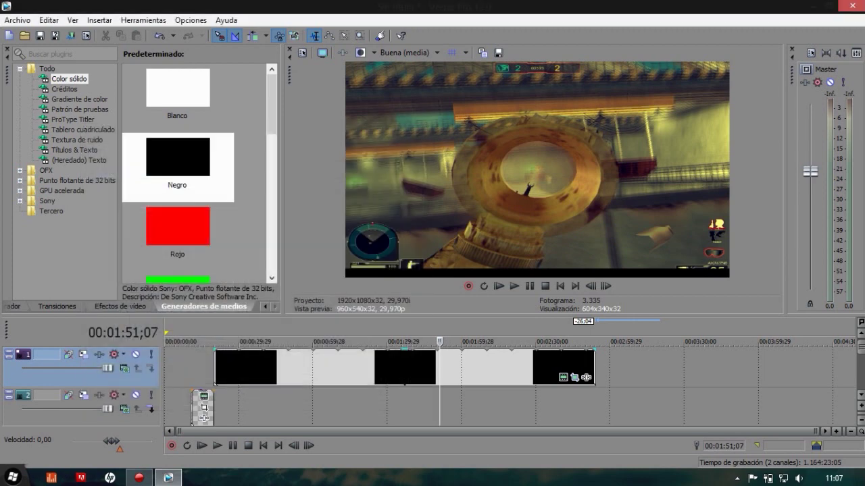
# Copy the black solid event and paste it onto track 2 at the gameplay's start, 00:00:20;04
pyautogui.click(284, 368)
pyautogui.rightClick(284, 371)
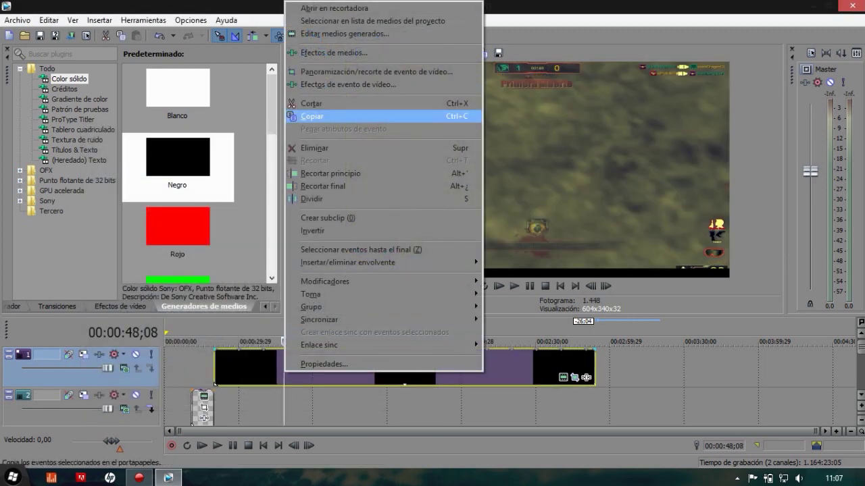
pyautogui.click(312, 116)
pyautogui.click(215, 407)
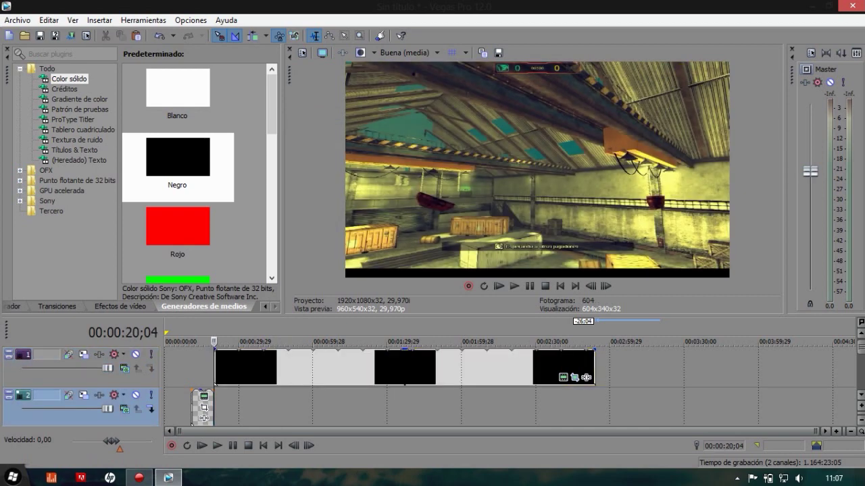
pyautogui.hotkey('ctrl', 'v')
pyautogui.hotkey('ctrl', 'v')
pyautogui.press('Return')
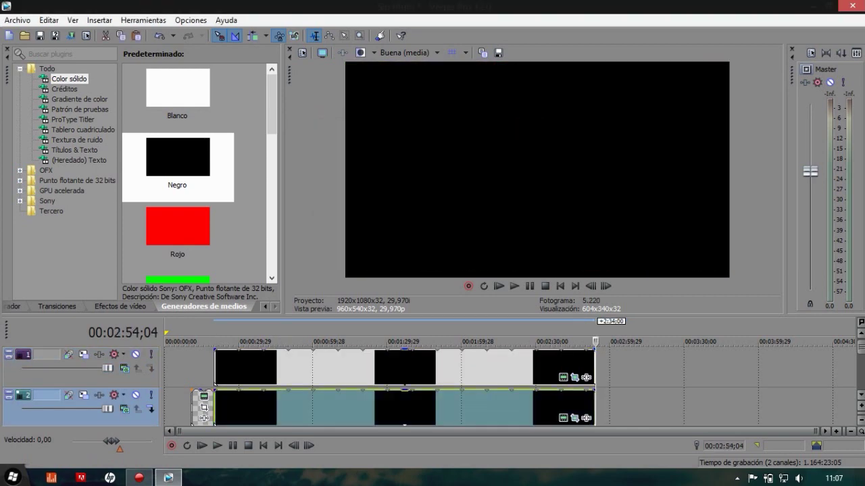
# With the cursor at 00:02:06;29, move the pasted solid's crop frame down to a Centro Y of about 1.582,1 for an upper black bar
pyautogui.click(478, 407)
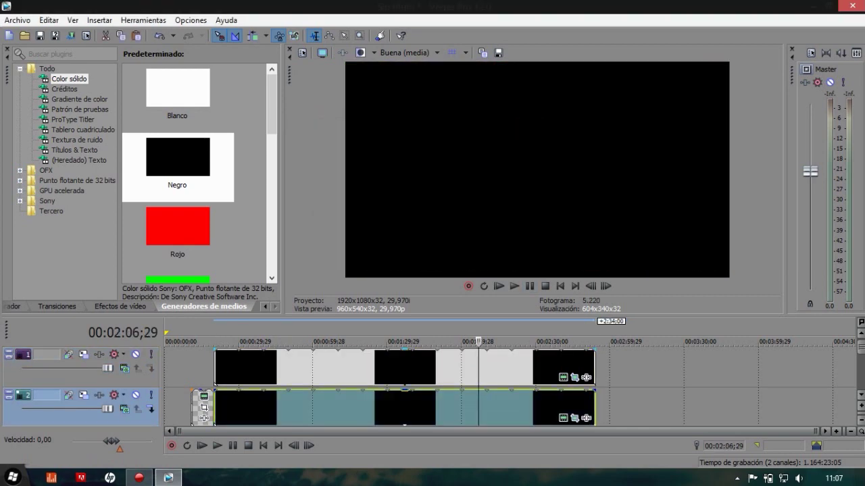
pyautogui.click(203, 418)
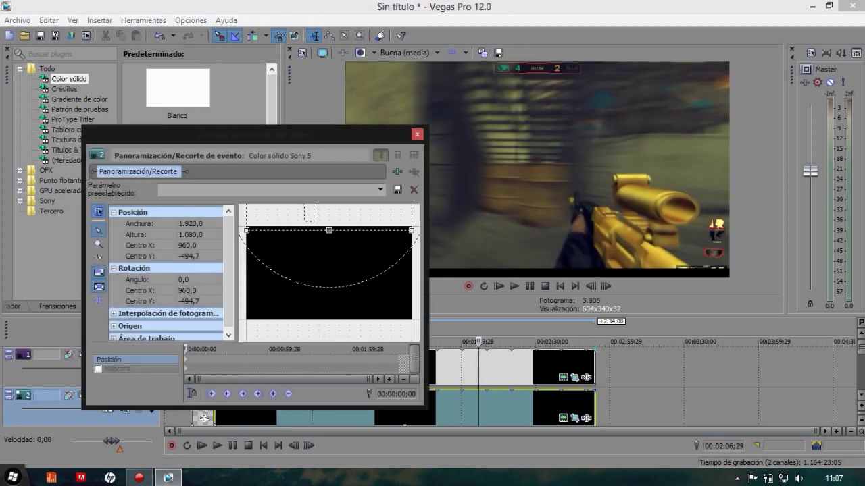
pyautogui.moveTo(329, 218); pyautogui.dragTo(329, 396)
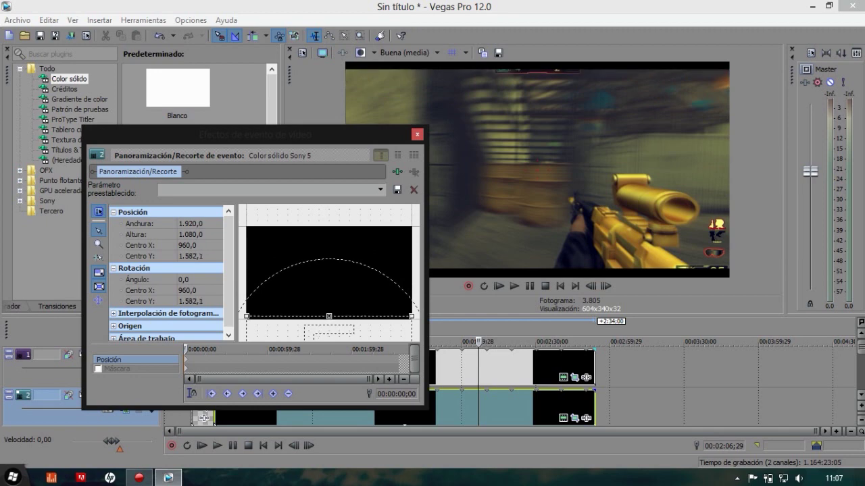
pyautogui.click(416, 134)
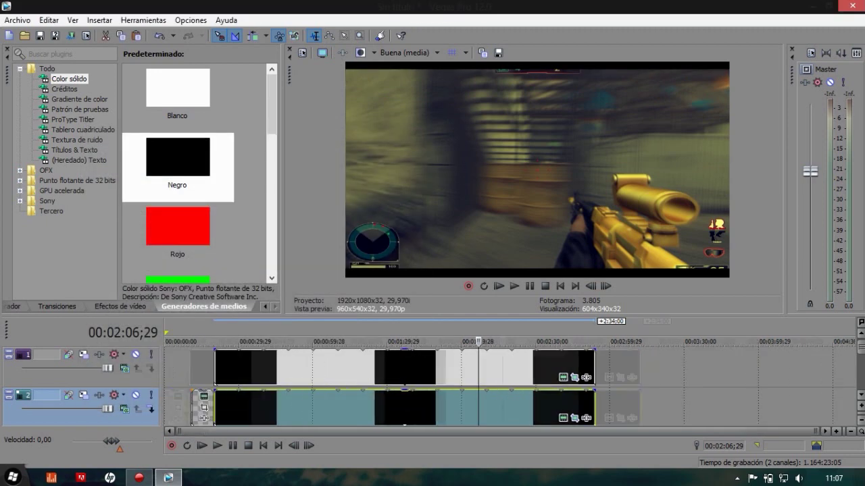
# Play the timeline from the title section into the gameplay to examine the black bars above and below the picture
pyautogui.scroll(-2, 379, 386)
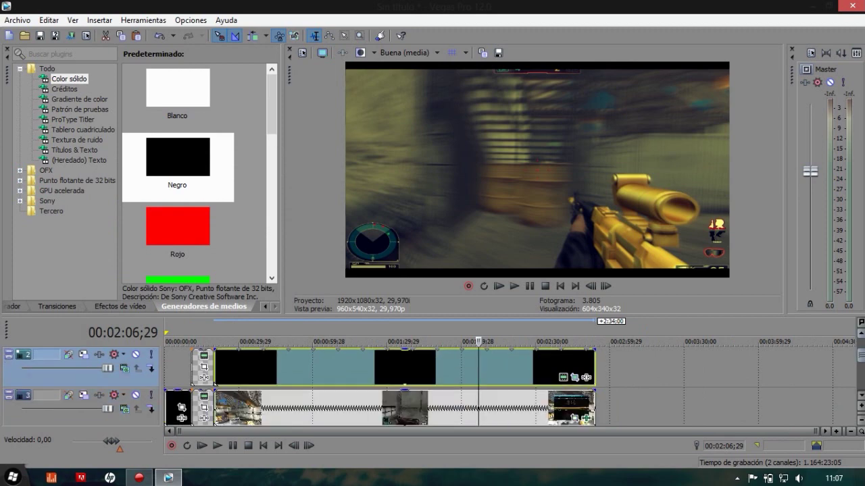
pyautogui.click(202, 341)
pyautogui.press('space')
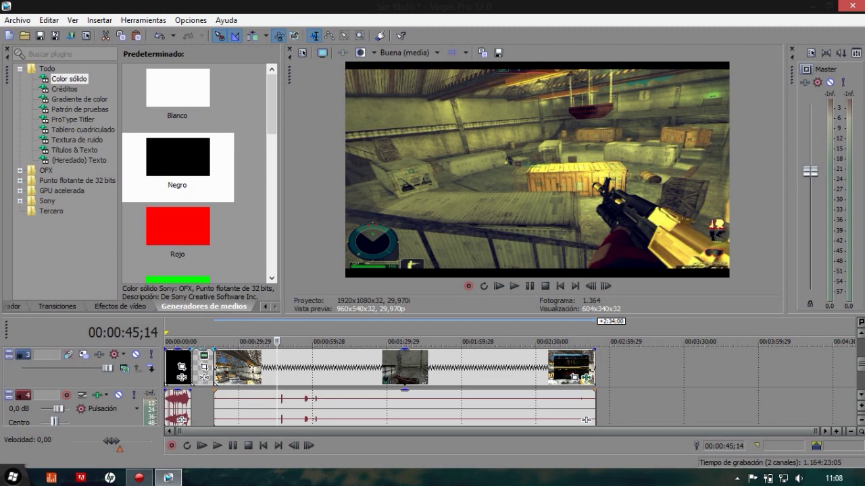
pyautogui.press('space')
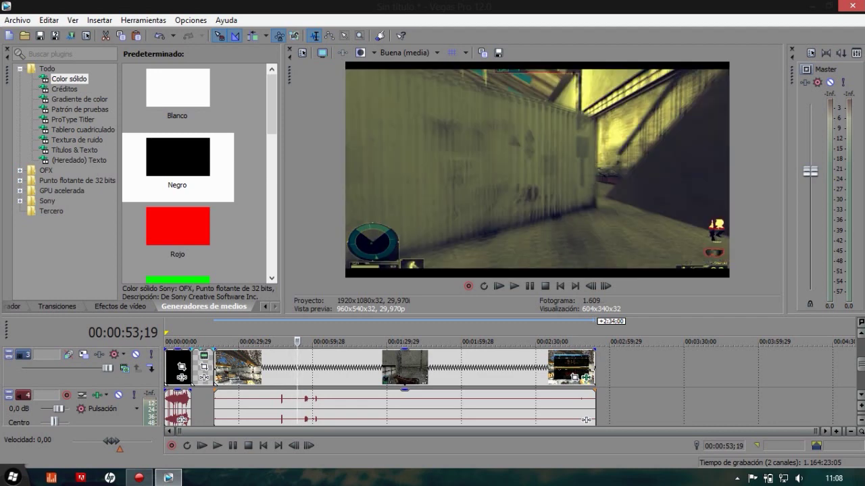
# Place the cursor near the start of the gameplay, at 00:00:21;11
pyautogui.click(240, 368)
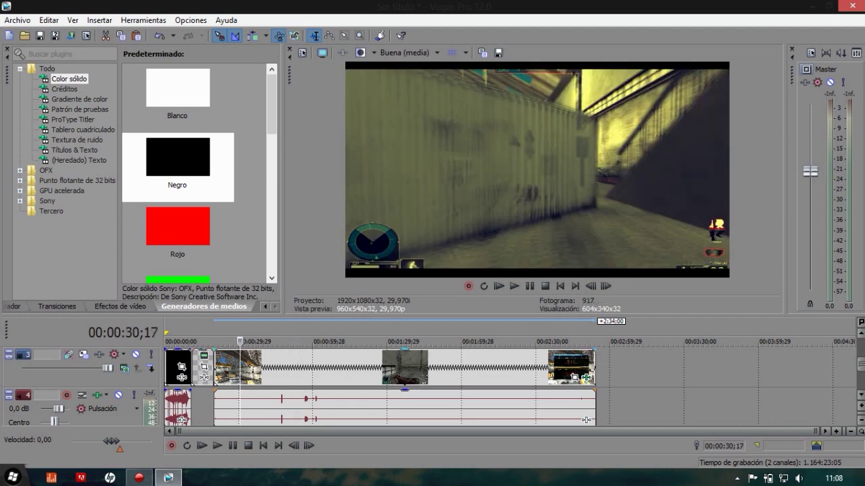
pyautogui.click(225, 368)
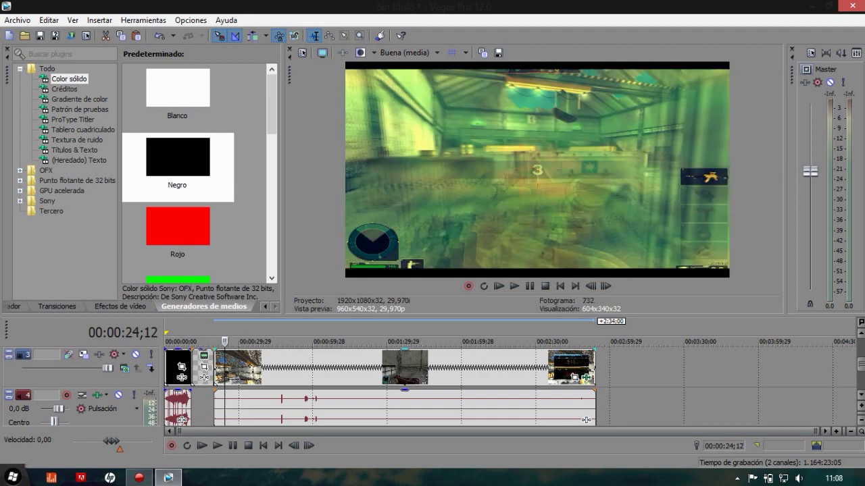
pyautogui.click(220, 341)
pyautogui.click(217, 342)
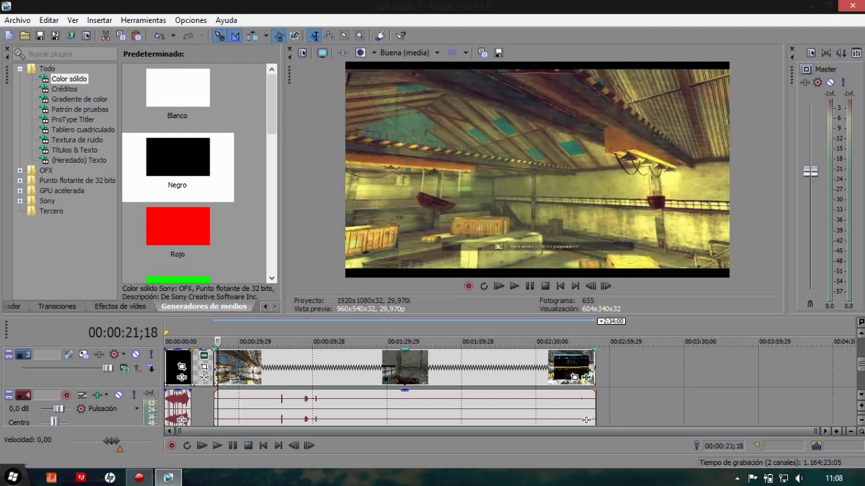
pyautogui.click(216, 341)
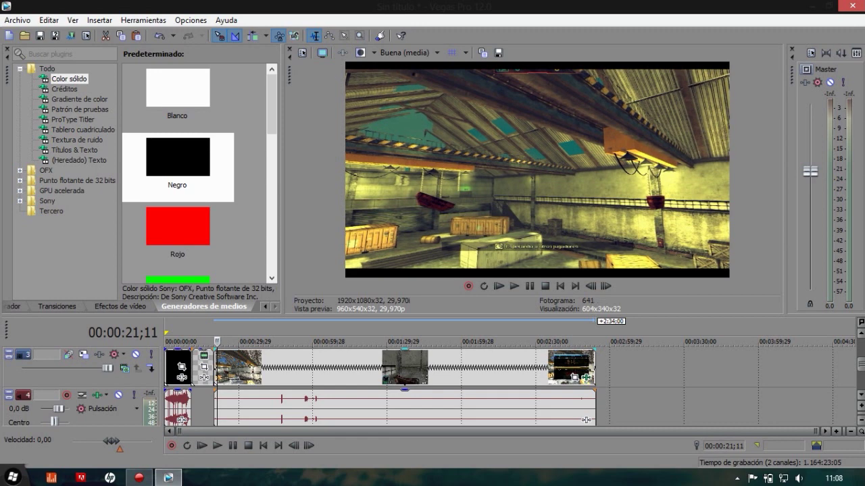
# Search the video effects for MAGIC and apply the Predeterminado preset of Magic Bullet Looks to the gameplay event
pyautogui.hotkey('alt', '8')
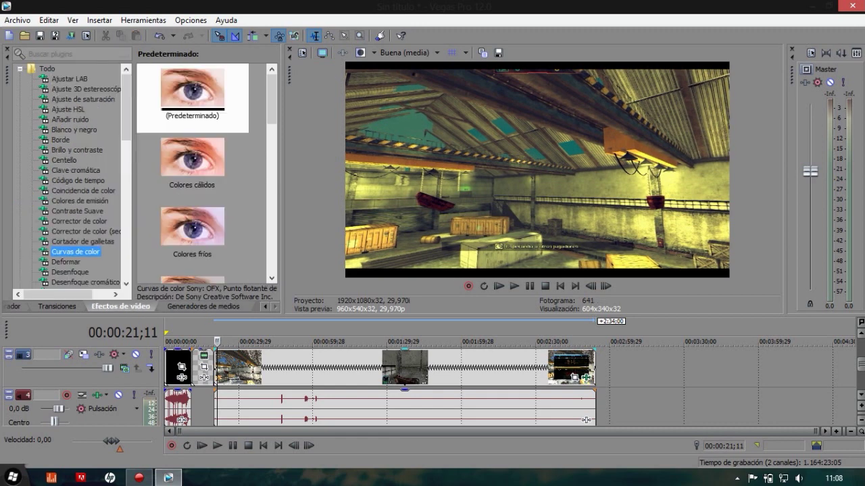
pyautogui.click(77, 54)
pyautogui.write('M')
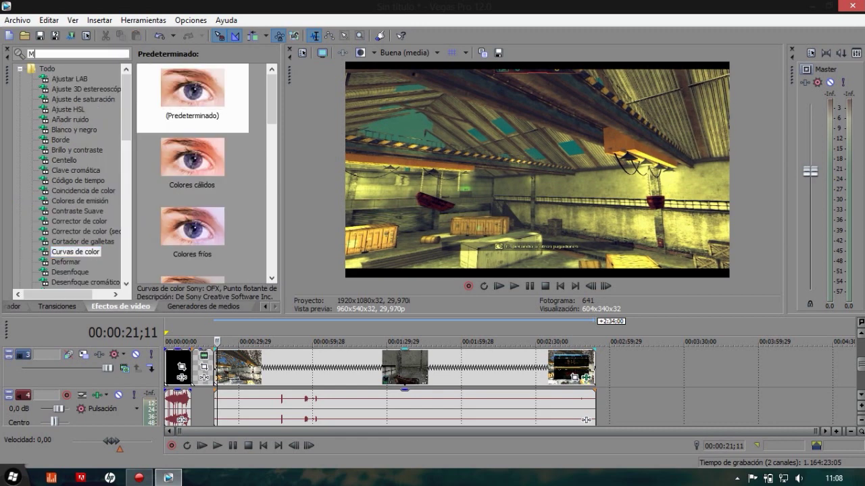
pyautogui.write('AG')
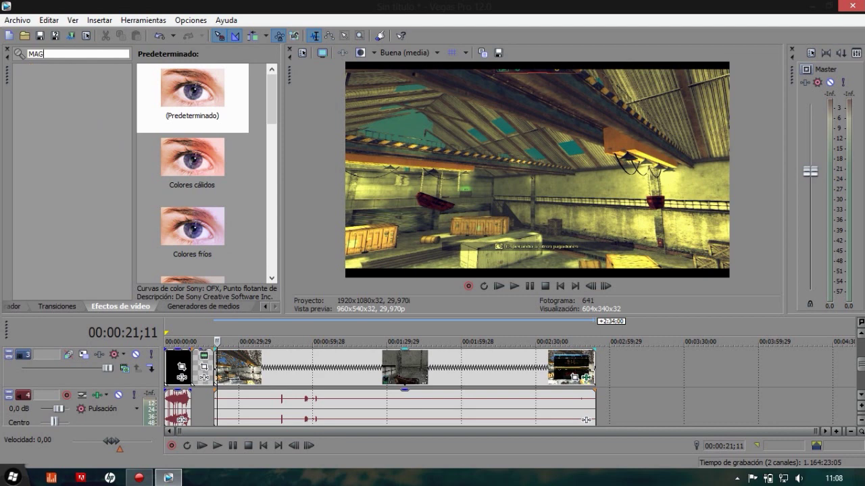
pyautogui.write('IC')
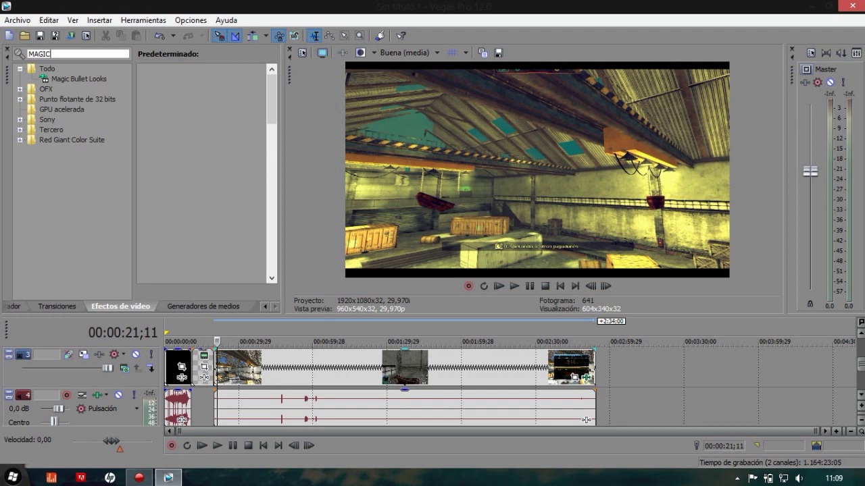
pyautogui.click(78, 79)
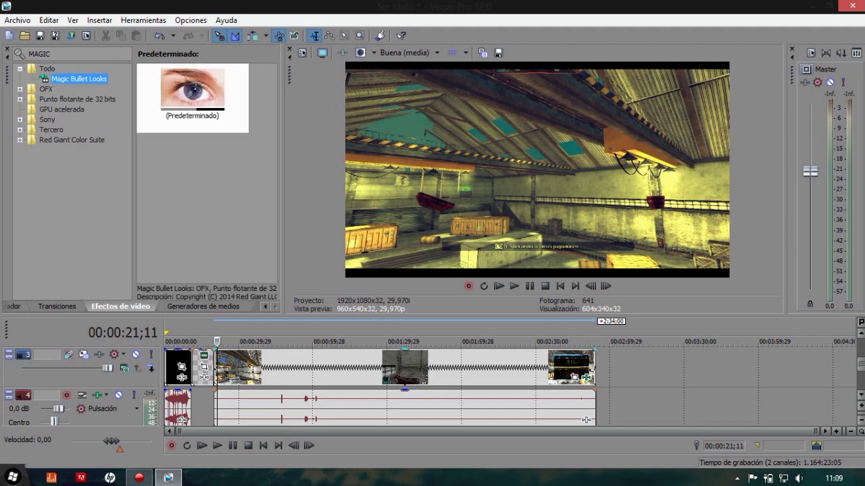
pyautogui.click(192, 91)
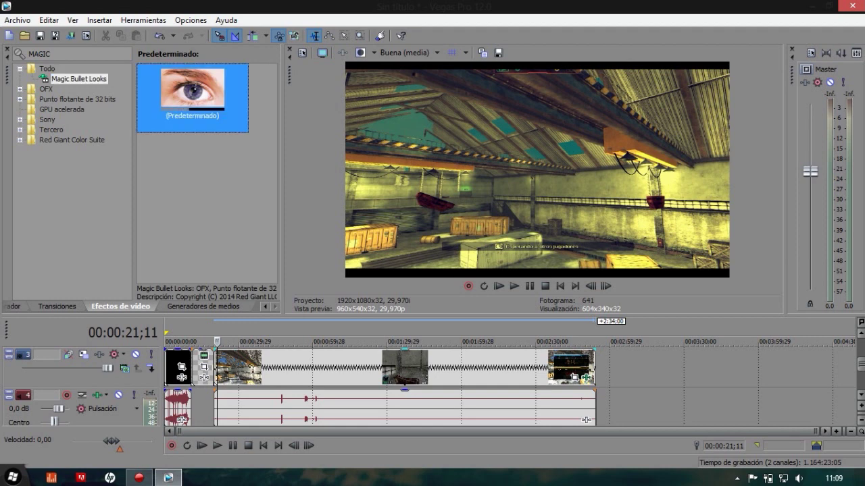
pyautogui.moveTo(192, 91); pyautogui.dragTo(270, 368)
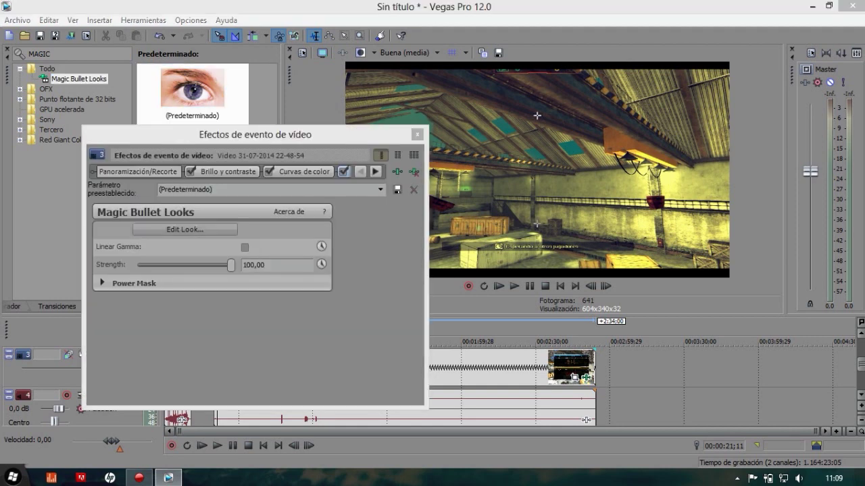
# Try the Bleach Bypass Cool and Color Reversal Old Style looks on the gameplay in the Magic Bullet Looks editor
pyautogui.click(184, 230)
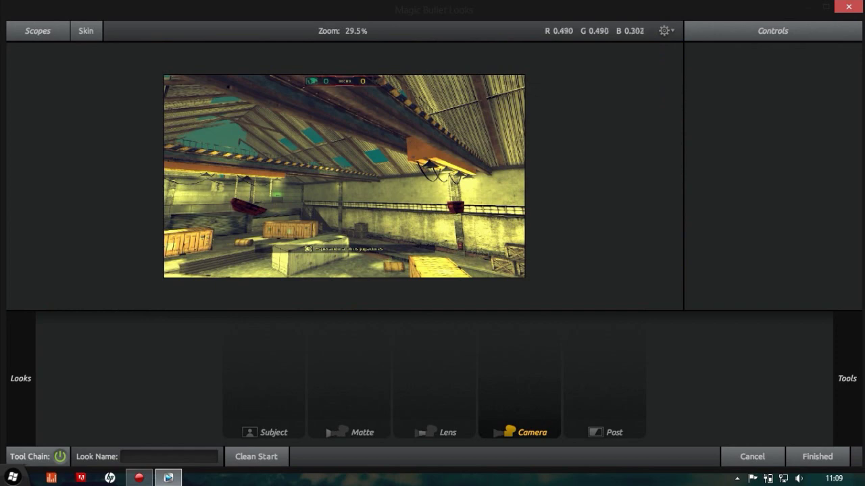
pyautogui.moveTo(20, 378)
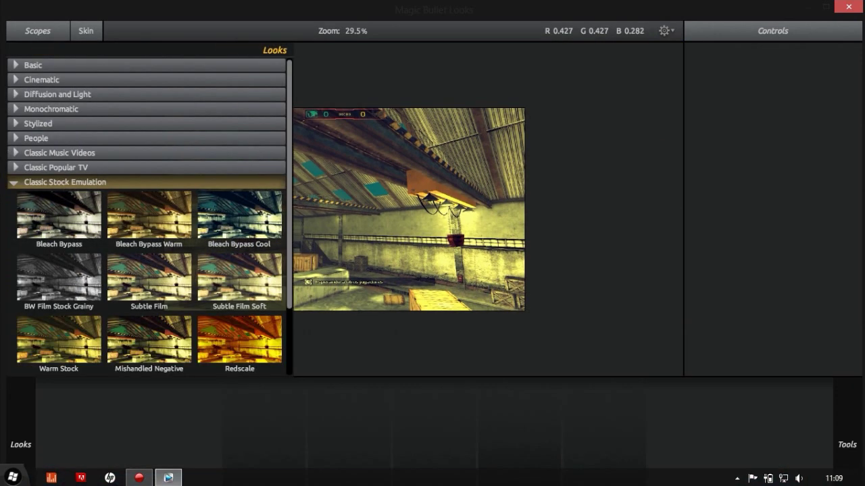
pyautogui.click(239, 220)
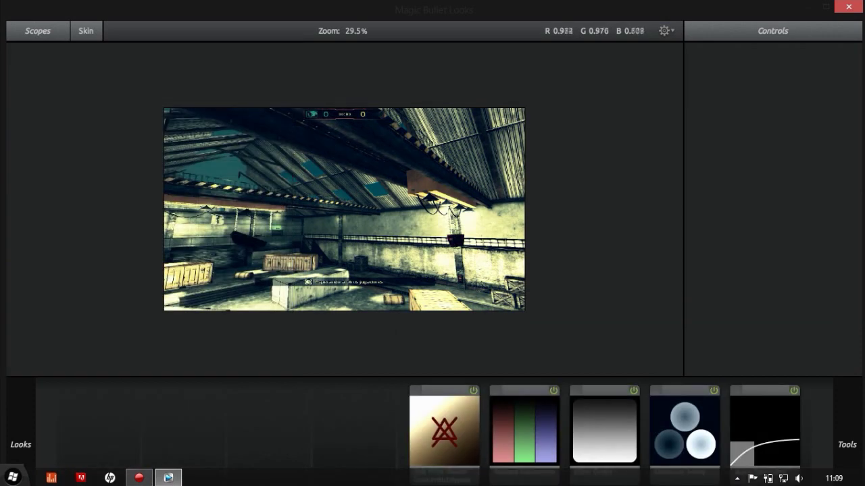
pyautogui.moveTo(20, 443)
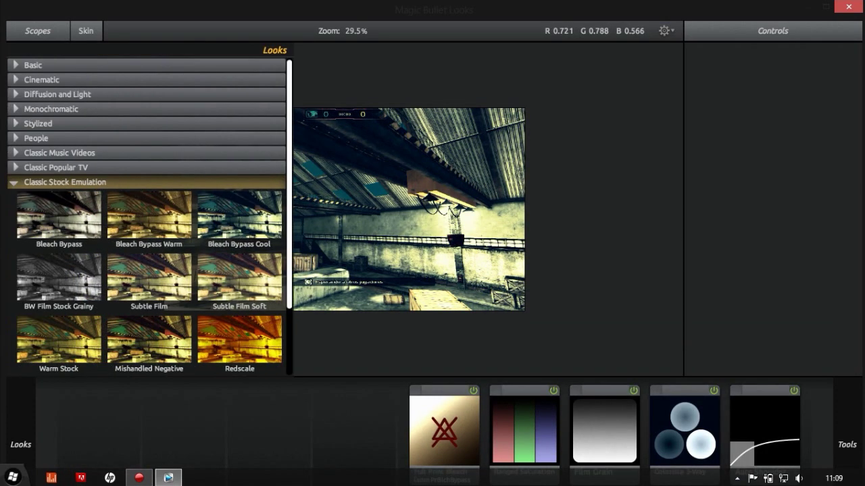
pyautogui.scroll(-3, 149, 216)
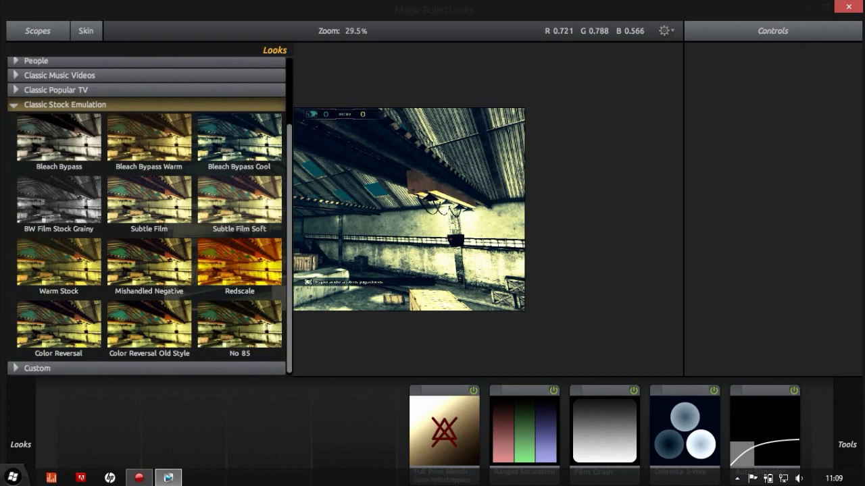
pyautogui.click(149, 329)
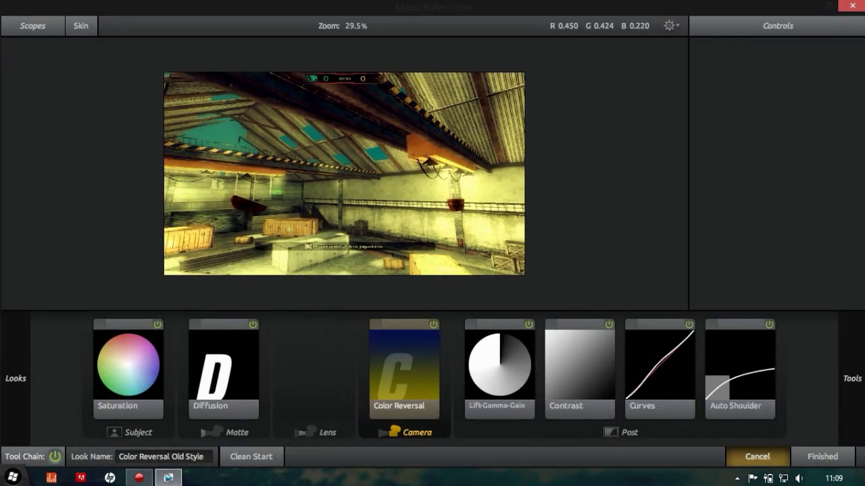
pyautogui.click(758, 456)
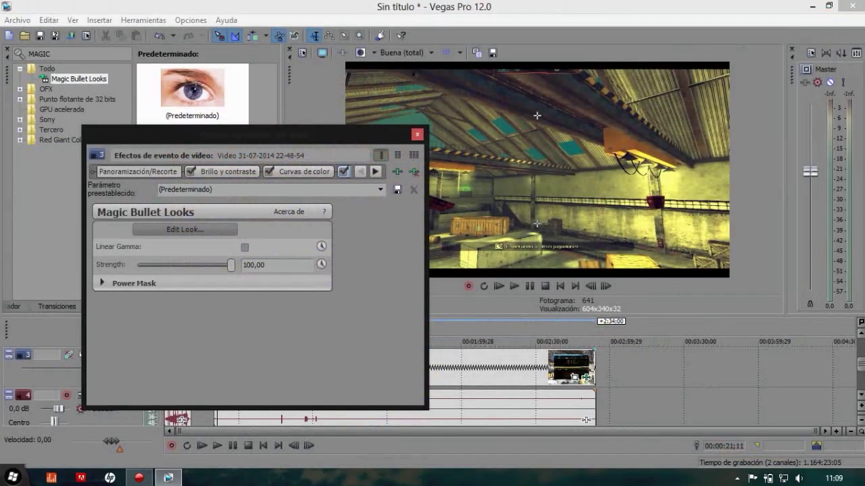
pyautogui.click(418, 135)
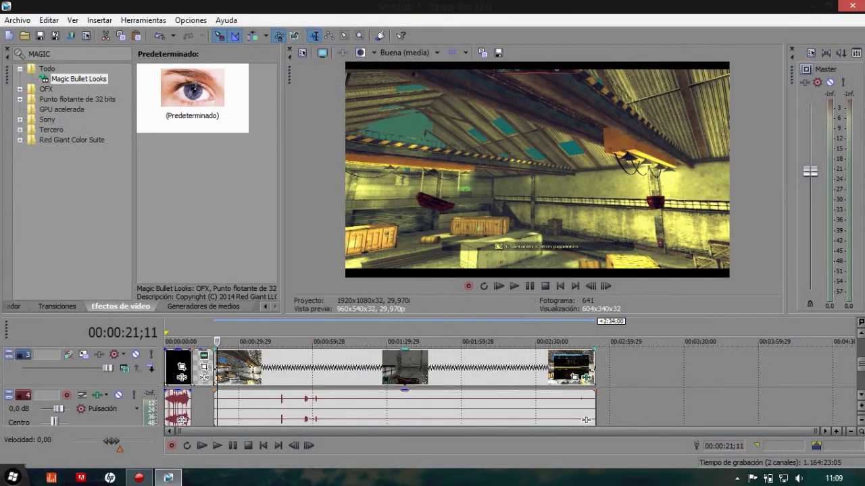
pyautogui.scroll(1, 475, 356)
pyautogui.scroll(-1, 476, 356)
pyautogui.scroll(2, 475, 386)
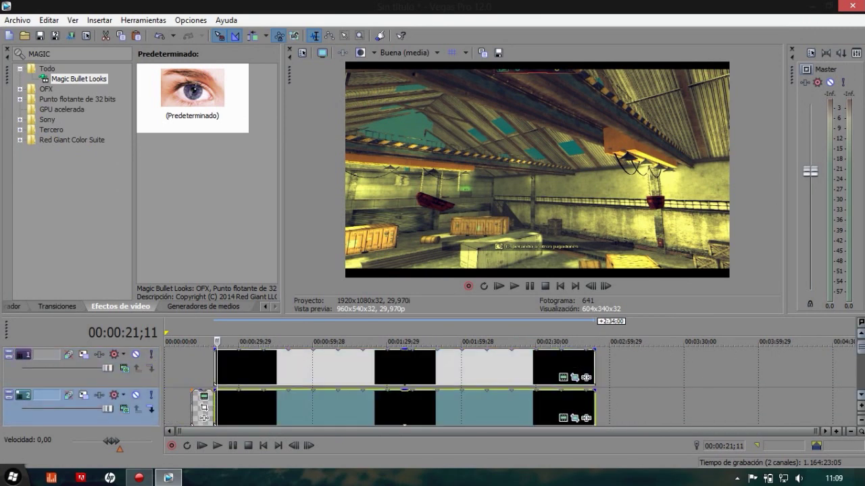
pyautogui.scroll(-3, 476, 386)
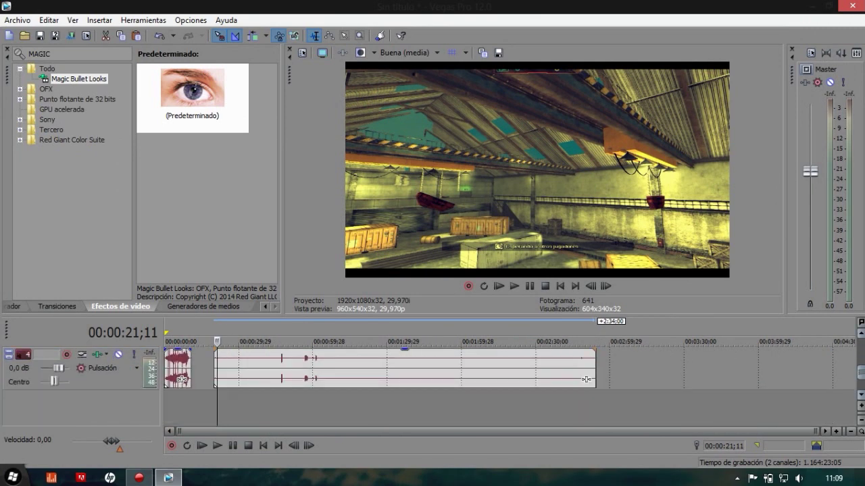
pyautogui.scroll(3, 475, 387)
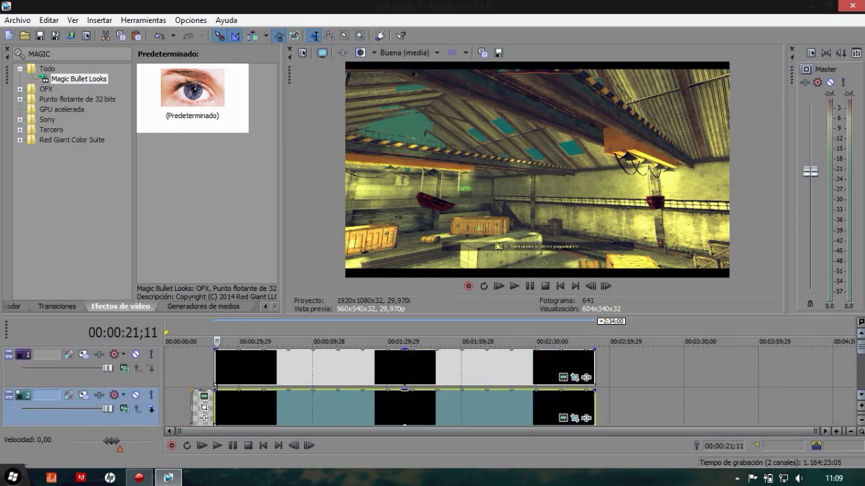
# Examine the edit from 00:00:10;25 by stepping through the title animation and scrubbing into the gameplay up to 00:00:34;05
pyautogui.scroll(-1, 405, 387)
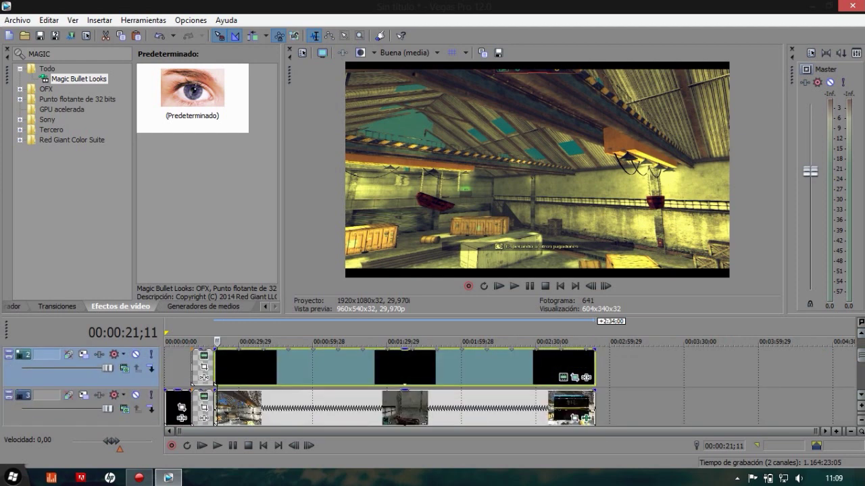
pyautogui.click(191, 342)
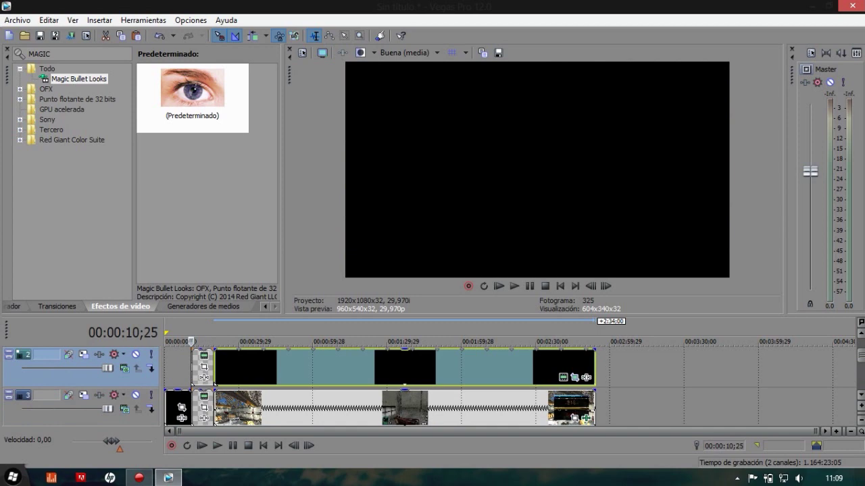
pyautogui.press('Right')
pyautogui.press('Right')
pyautogui.press('Right')
pyautogui.press('Right')
pyautogui.press('Right')
pyautogui.press('Right')
pyautogui.press('Right')
pyautogui.press('Right')
pyautogui.press('Right')
pyautogui.press('Right')
pyautogui.press('Right')
pyautogui.press('Right')
pyautogui.press('Right')
pyautogui.press('Right')
pyautogui.press('Right')
pyautogui.press('Right')
pyautogui.press('Right')
pyautogui.press('Right')
pyautogui.press('Right')
pyautogui.press('Right')
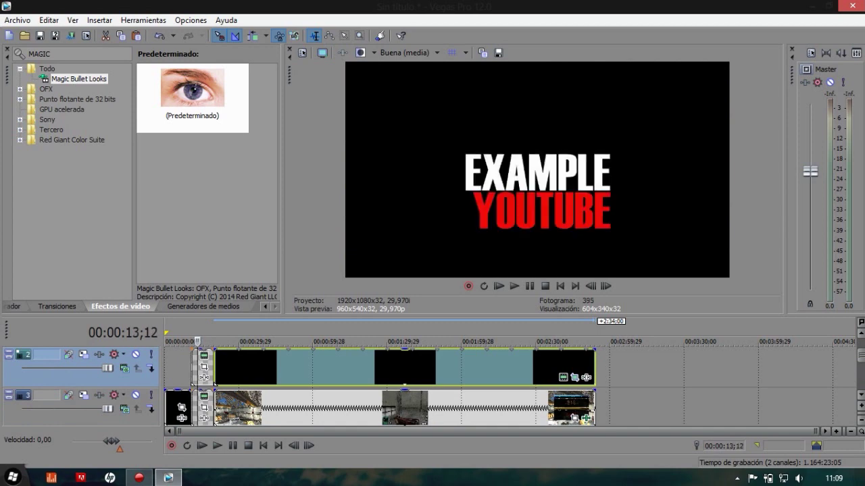
pyautogui.moveTo(208, 341); pyautogui.dragTo(248, 341)
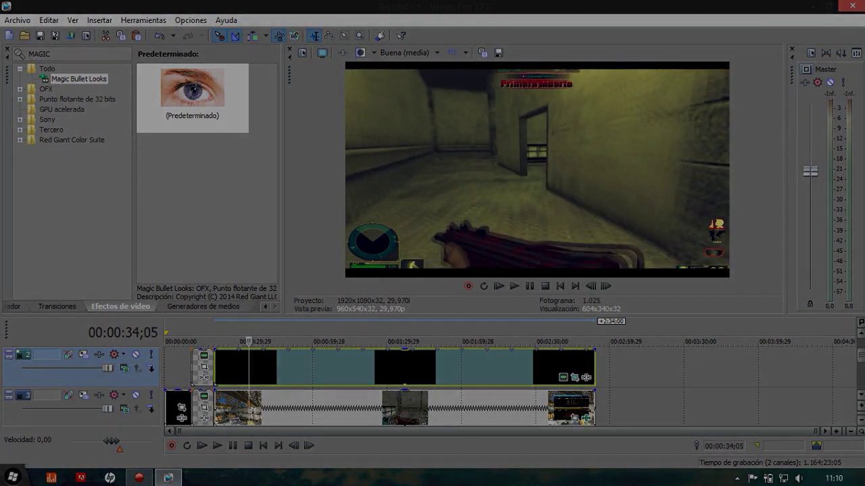